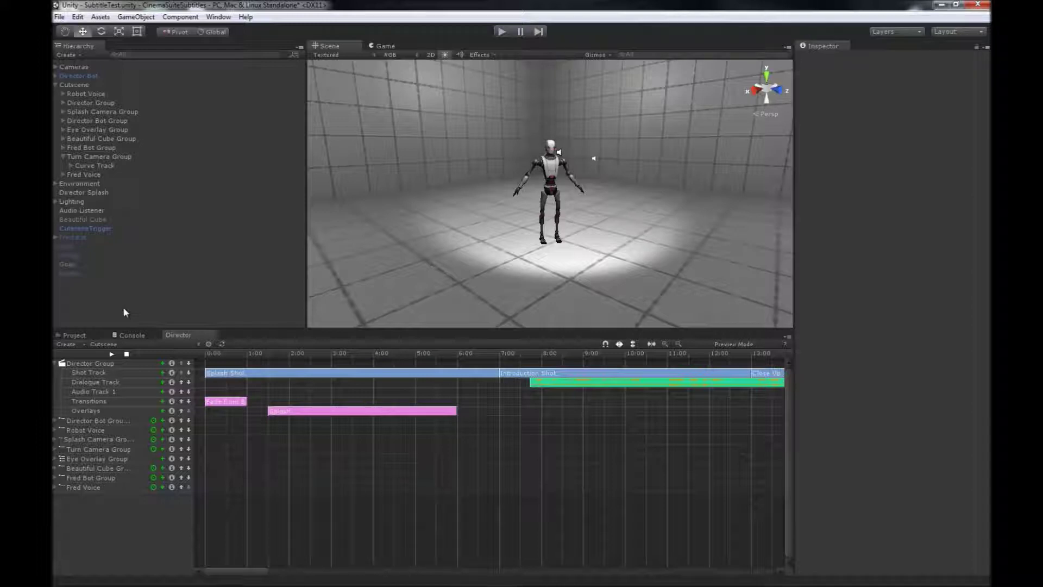
Switch the Scene view to 2D and create a UI Panel in the scene.
left_click(431, 55)
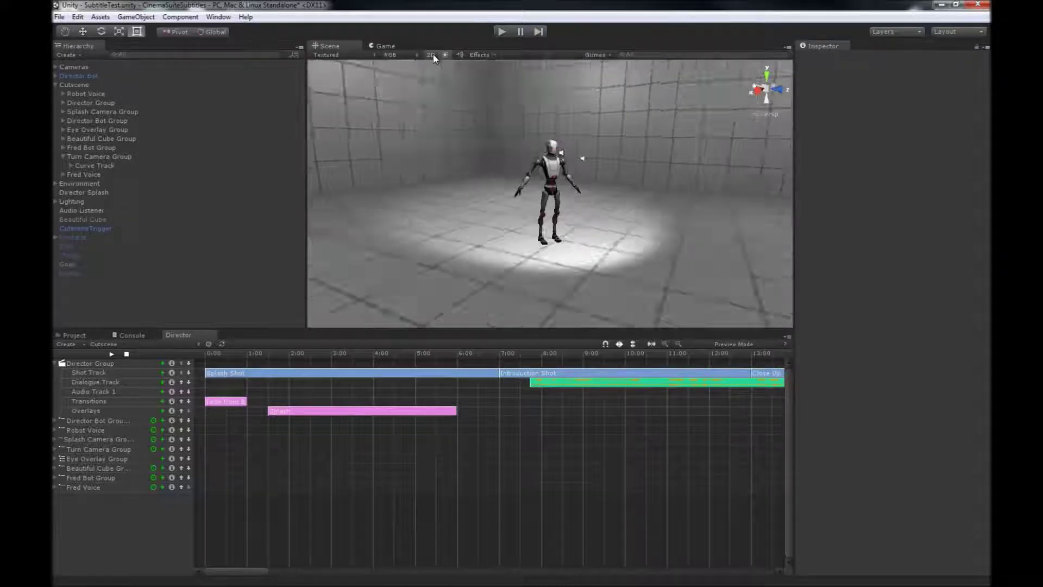
left_click(135, 17)
mouse_move(143, 104)
left_click(296, 103)
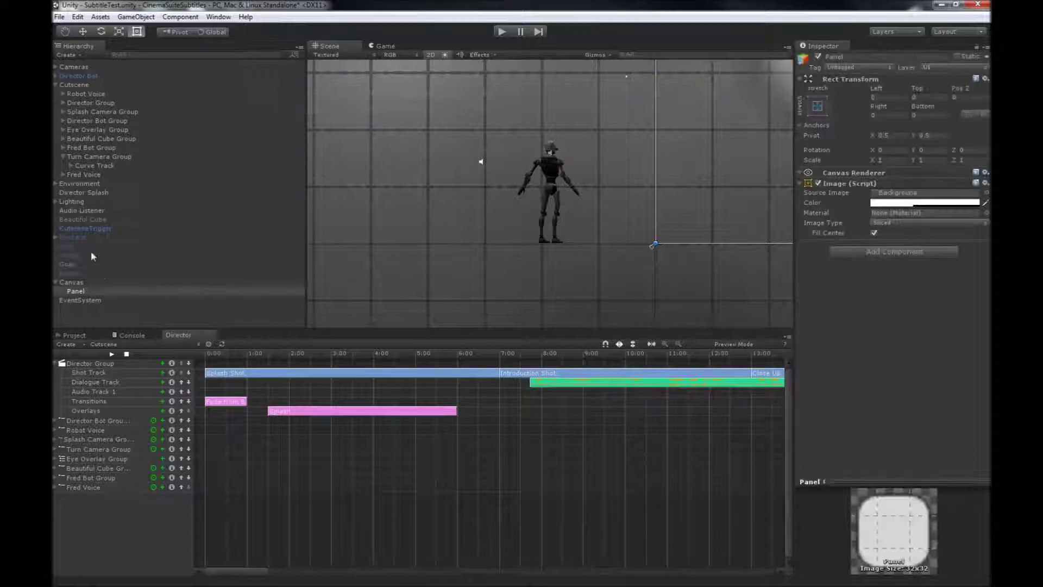
Shrink the Panel to a thin strip along the canvas's lower edge and bring its upper anchors down to the strip's top edge.
double_click(103, 291)
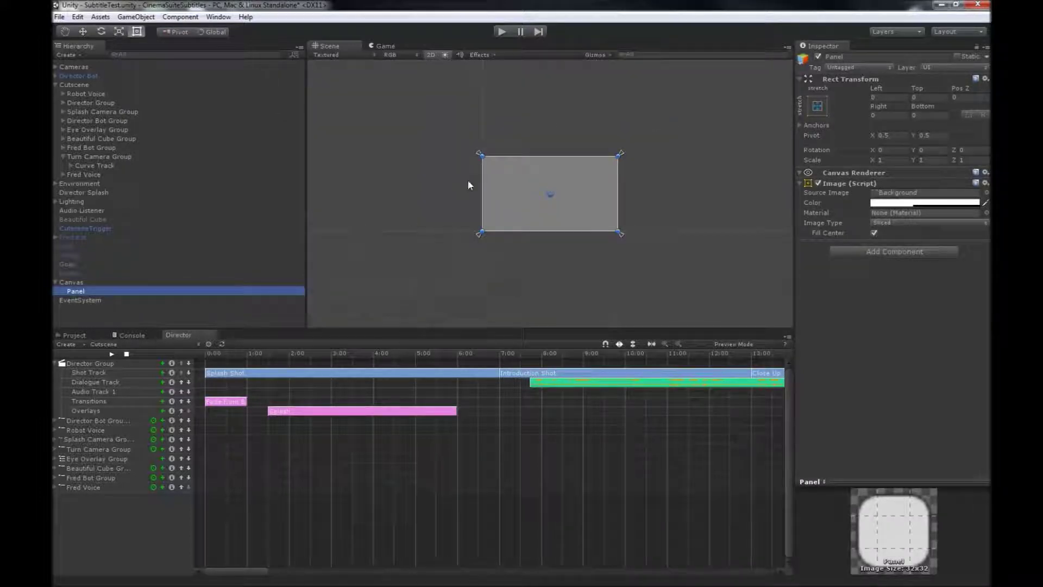
left_click_drag(530, 157, 530, 217)
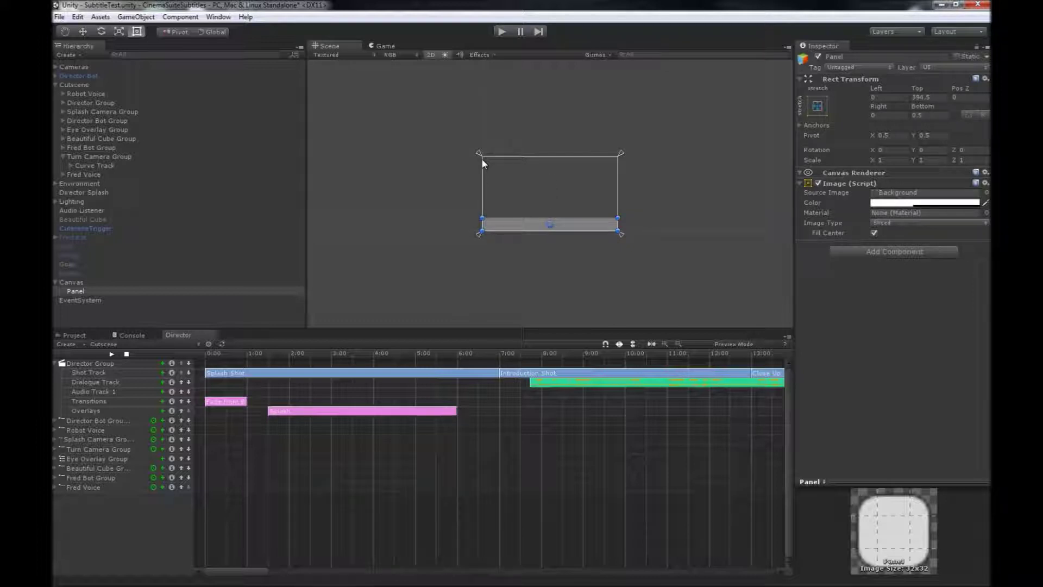
left_click_drag(480, 157, 481, 218)
Set the Panel's image colour to black with an alpha of 191.
left_click(915, 203)
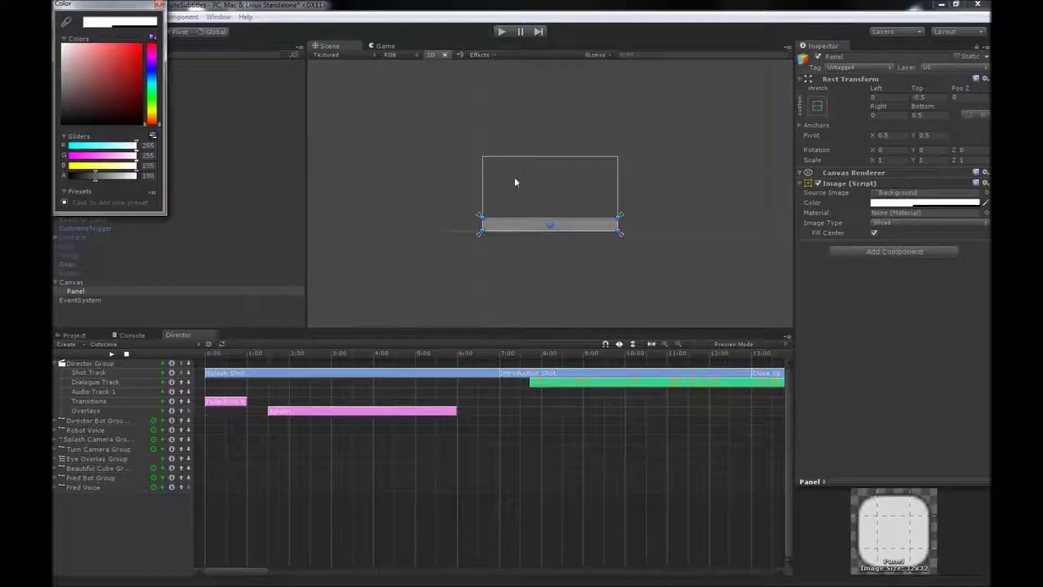
left_click_drag(81, 83, 64, 122)
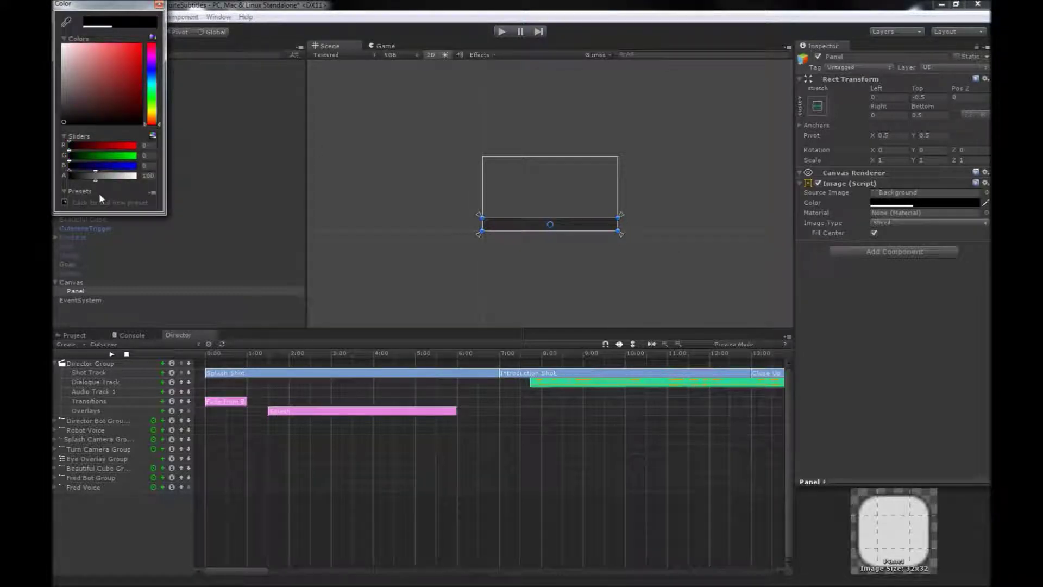
left_click(148, 175)
type("191")
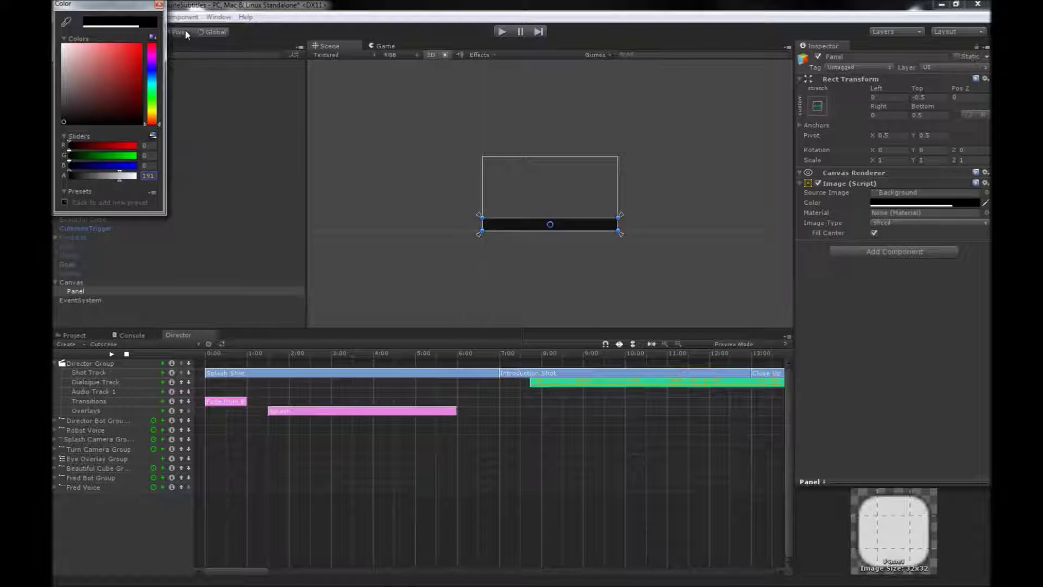
left_click(159, 4)
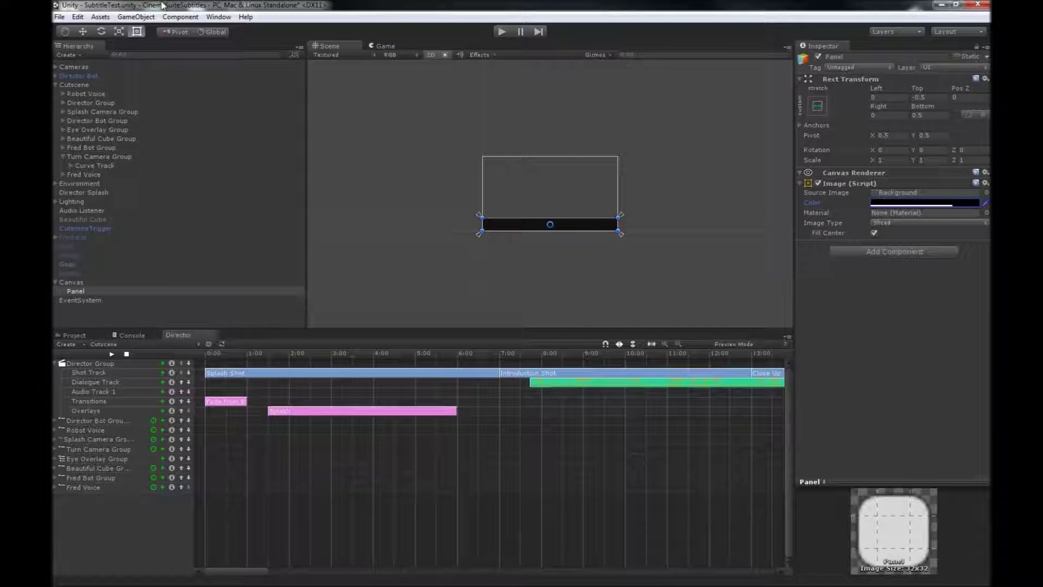
Add a UI Text element inside the Panel and stretch its anchors and position in both directions to fill the Panel.
right_click(75, 293)
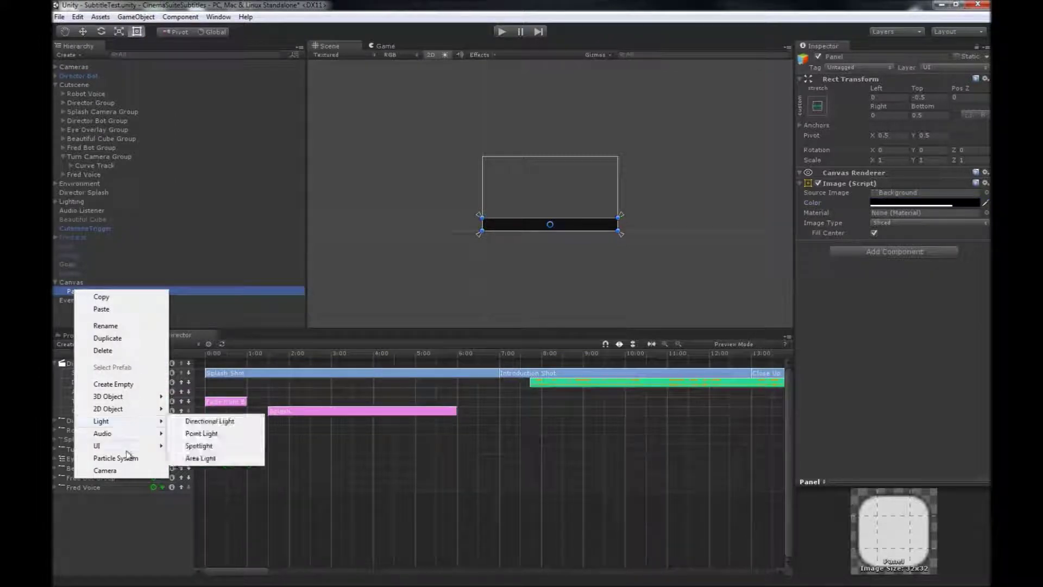
mouse_move(130, 446)
left_click(190, 472)
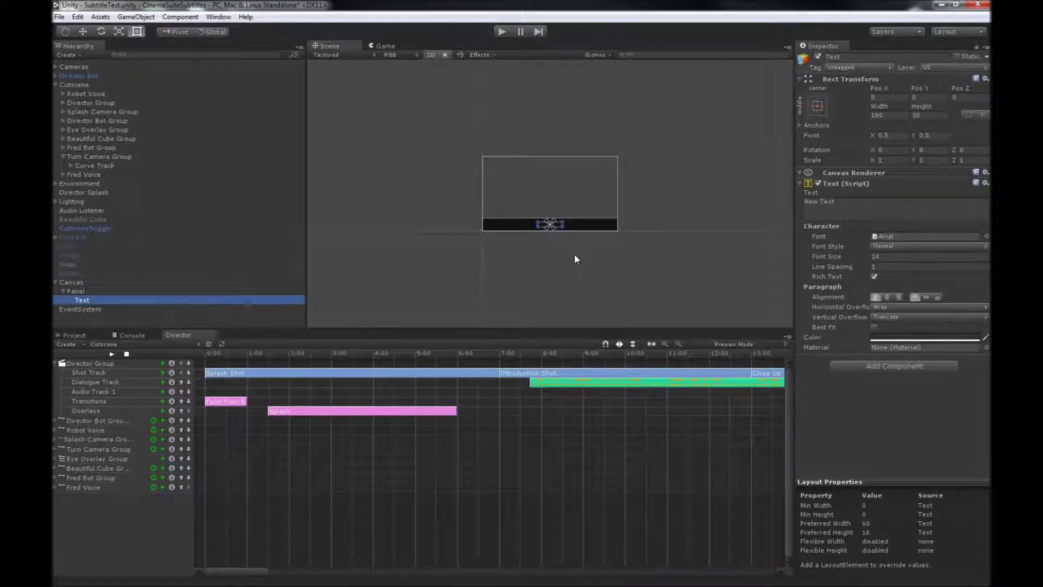
scroll(575, 253, "up", 3)
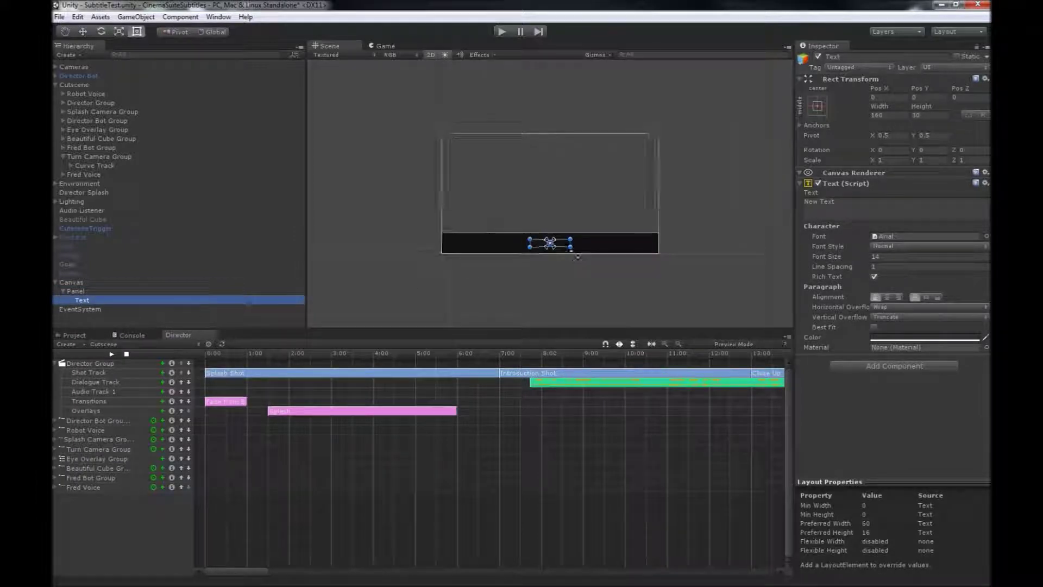
left_click(815, 104)
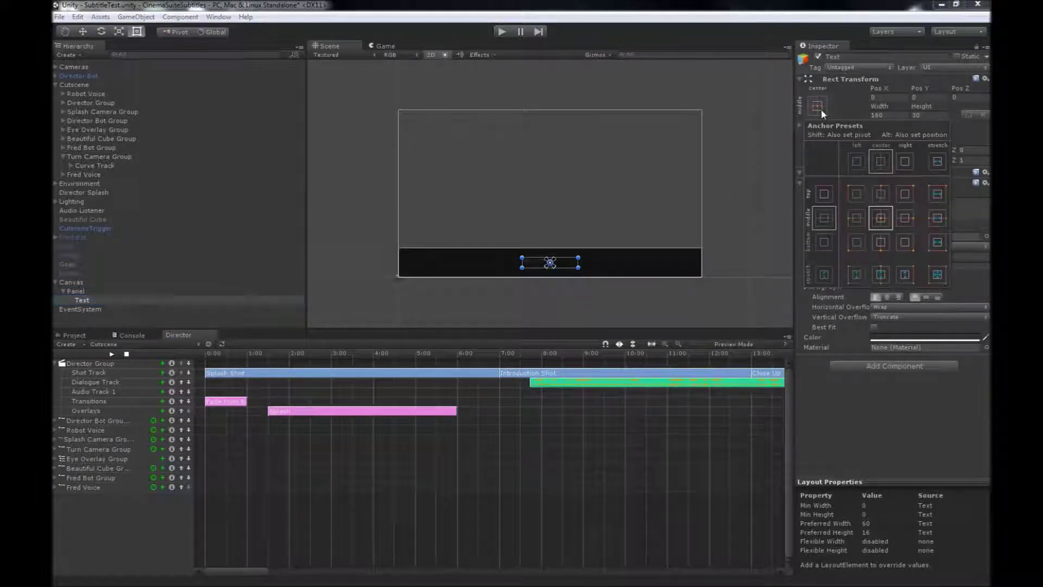
left_click(936, 274, "alt")
key("t")
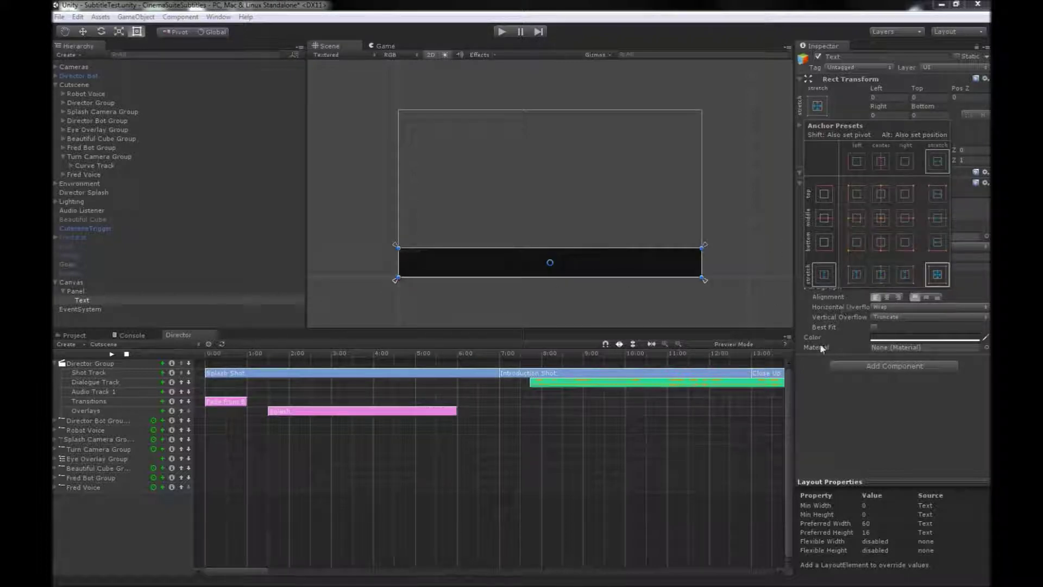
left_click(804, 319)
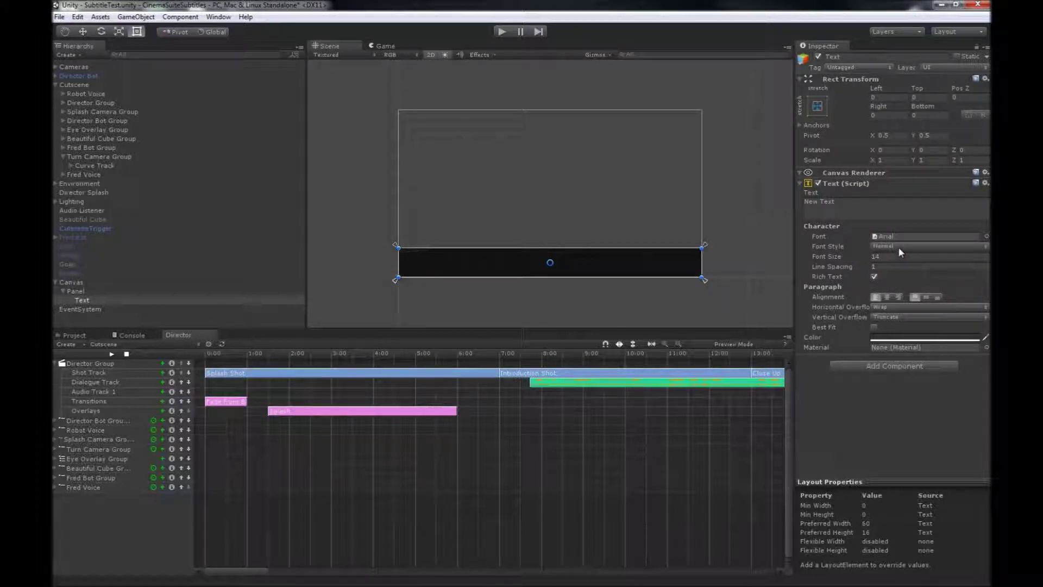
Centre the text's alignment horizontally and vertically and set its colour to white.
left_click(880, 256)
left_click(887, 297)
left_click(894, 340)
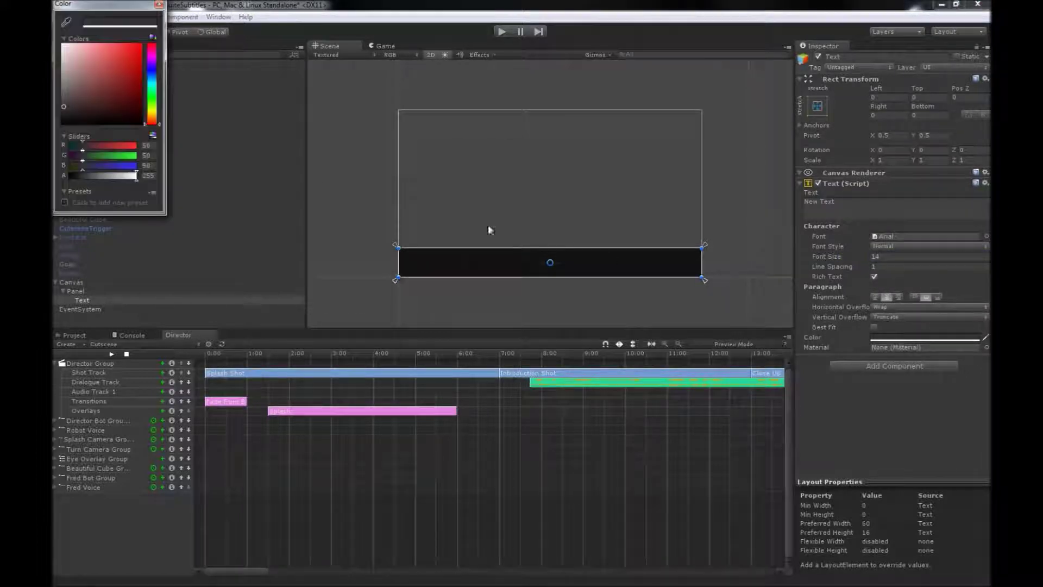
left_click_drag(63, 107, 62, 43)
left_click(158, 5)
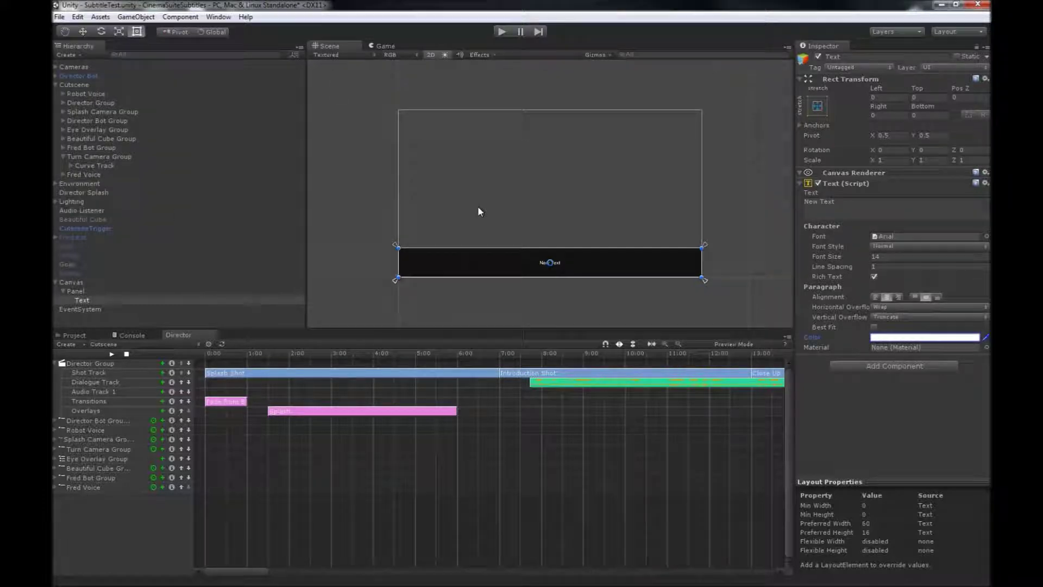
Set the subtitle text's font size to 22.
left_click(885, 255)
type("20")
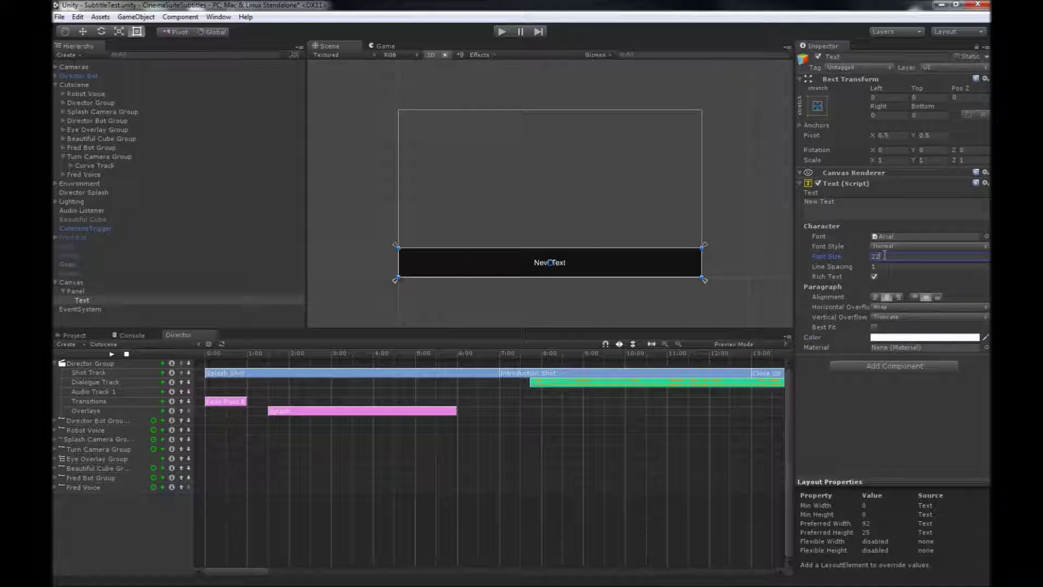
left_click(550, 312)
scroll(548, 312, "down", 2)
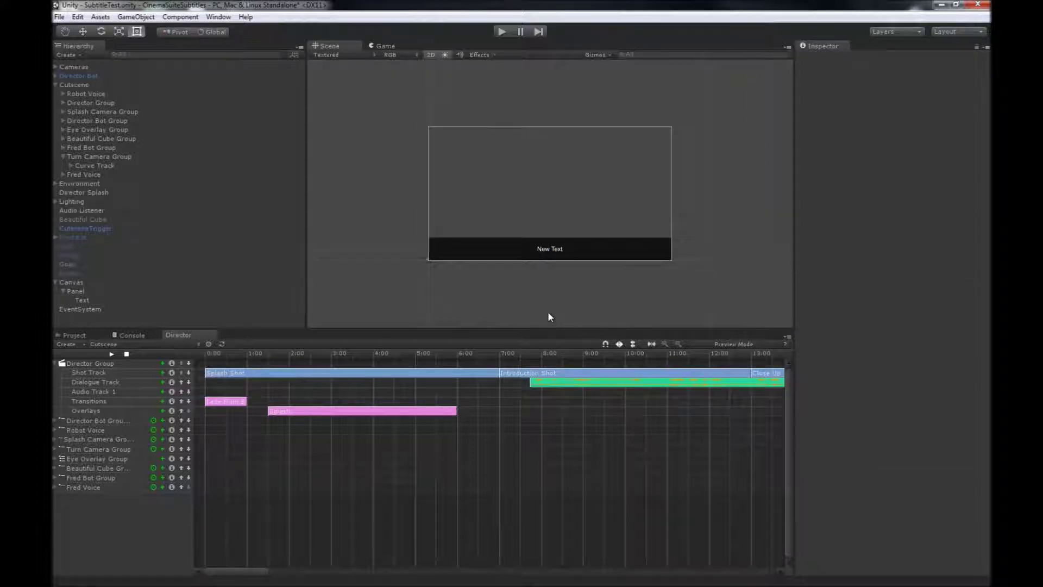
scroll(548, 317, "down", 1)
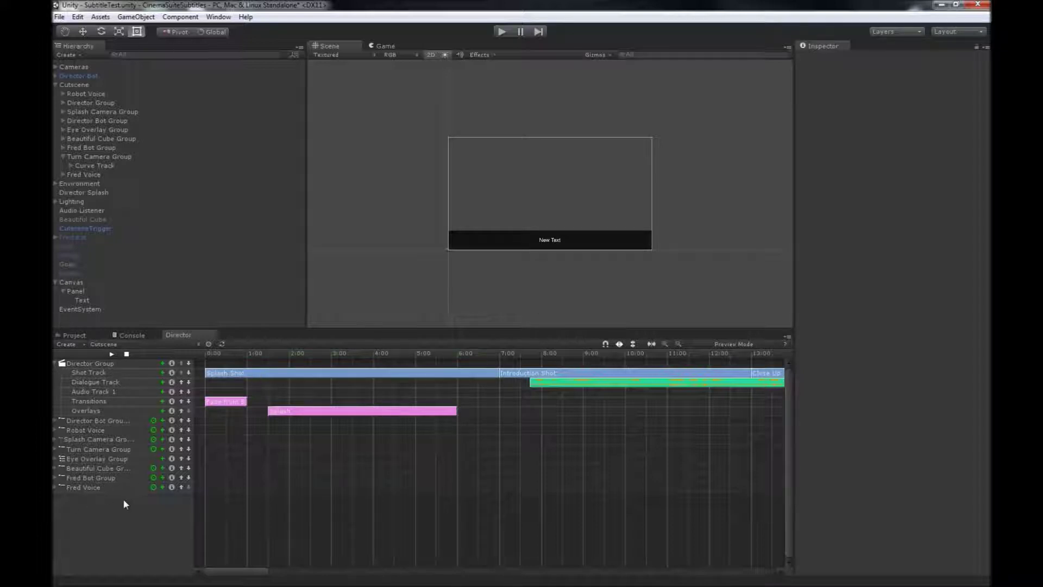
Create an Actor Track Group in the cutscene and rename it Subtitle Track Group.
left_click(80, 346)
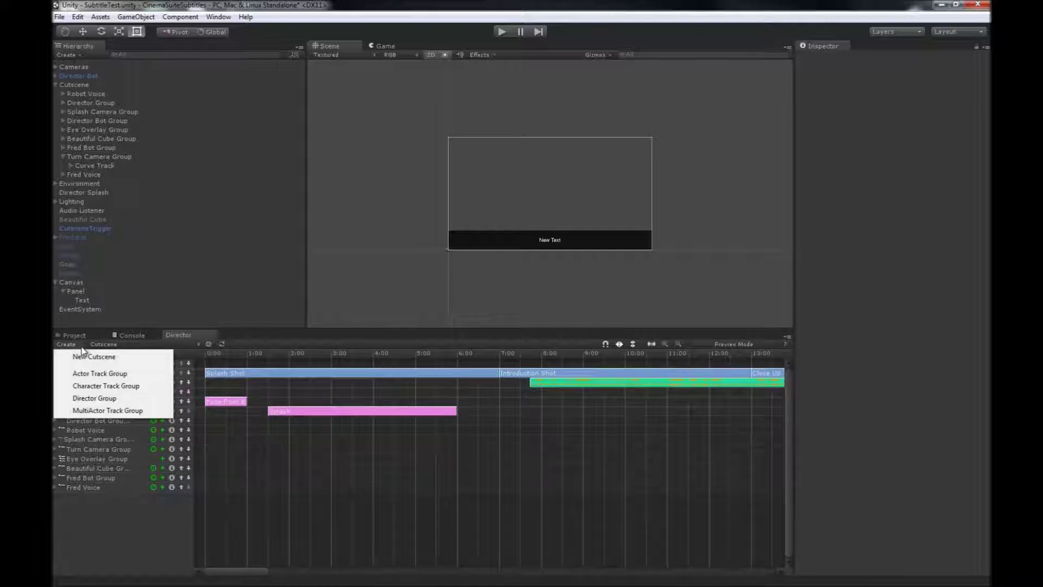
left_click(82, 374)
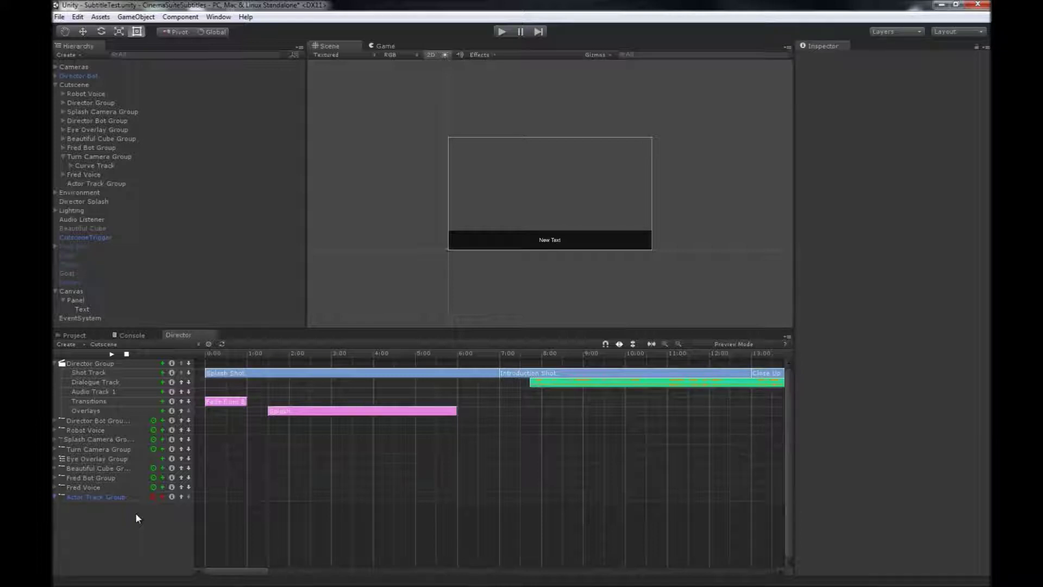
left_click(169, 498)
left_click(835, 57)
double_click(835, 57)
type("Subtit")
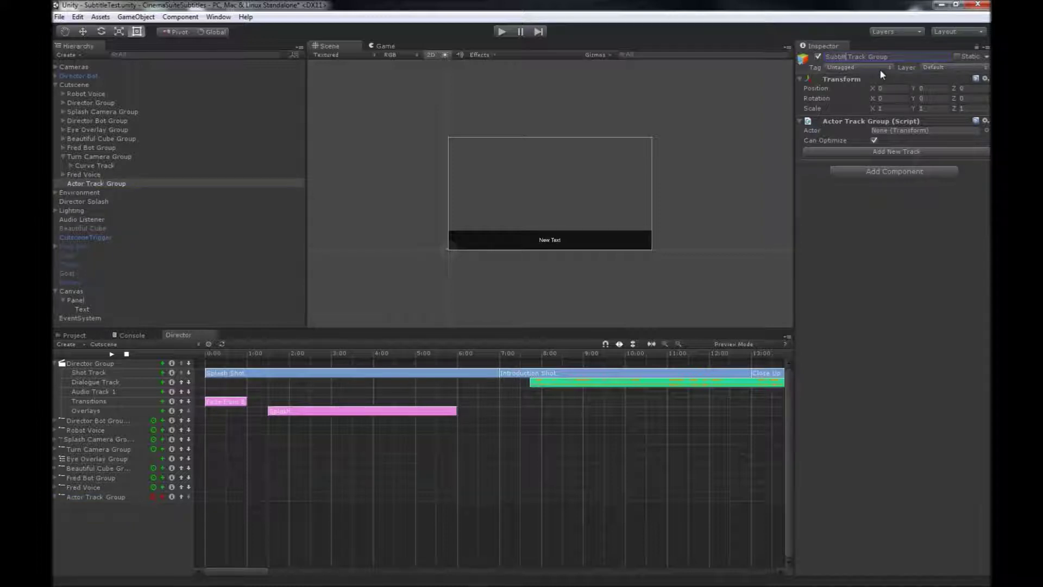
type("le")
key("Return")
Assign the Panel as the Subtitle Track Group's actor and add an Actor Track to the group.
left_click_drag(83, 308, 914, 133)
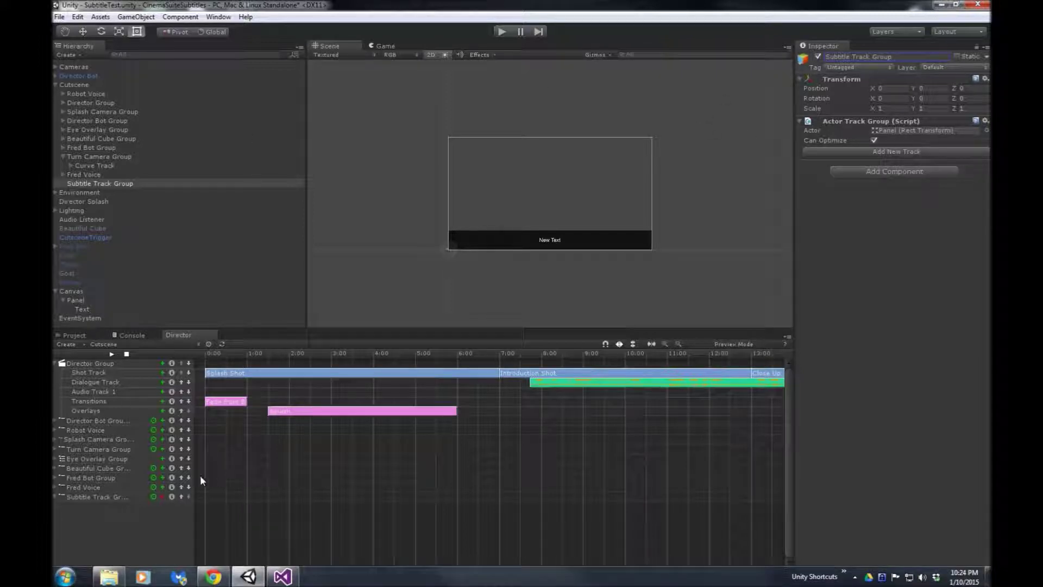
left_click(162, 496)
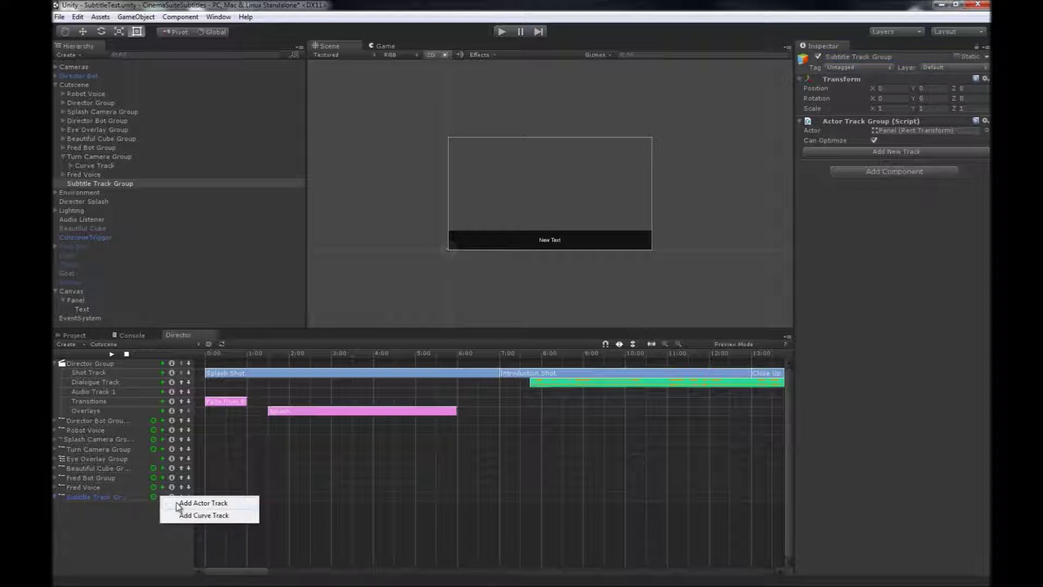
left_click(177, 503)
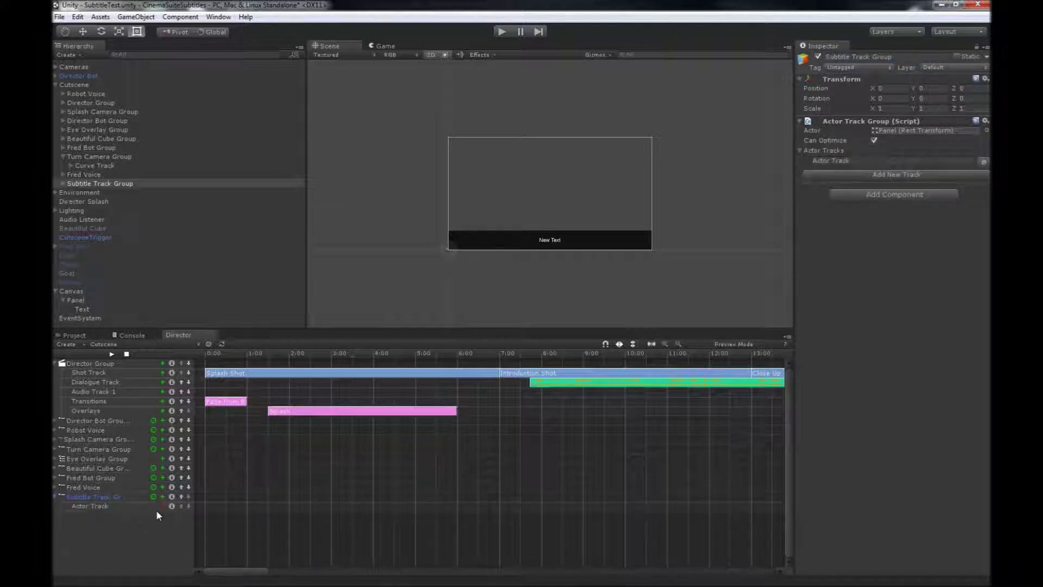
Add a UI text Clear event at time 0 on the subtitle group's Actor Track and select it.
left_click(162, 505)
mouse_move(180, 500)
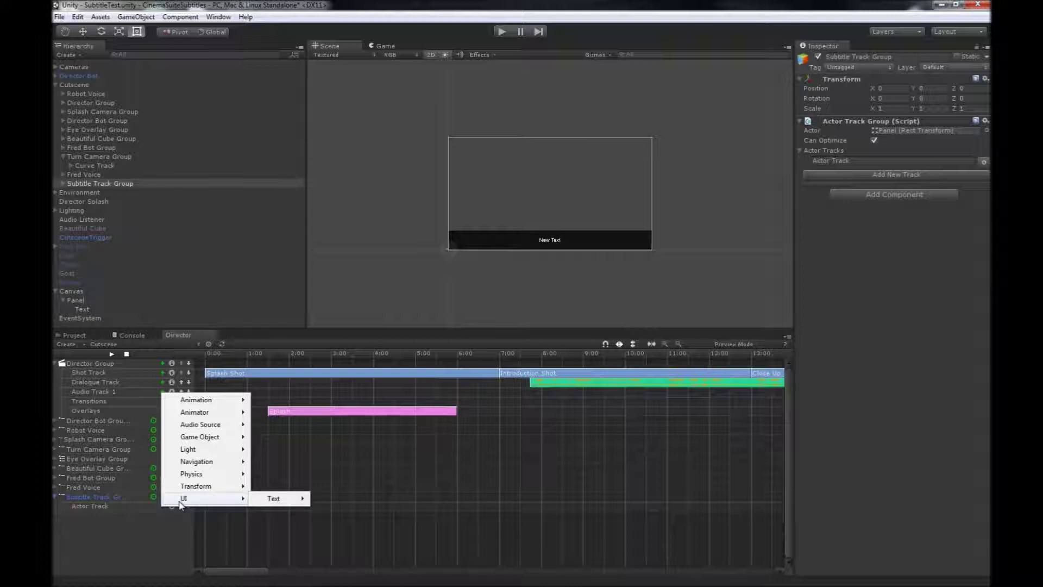
mouse_move(279, 498)
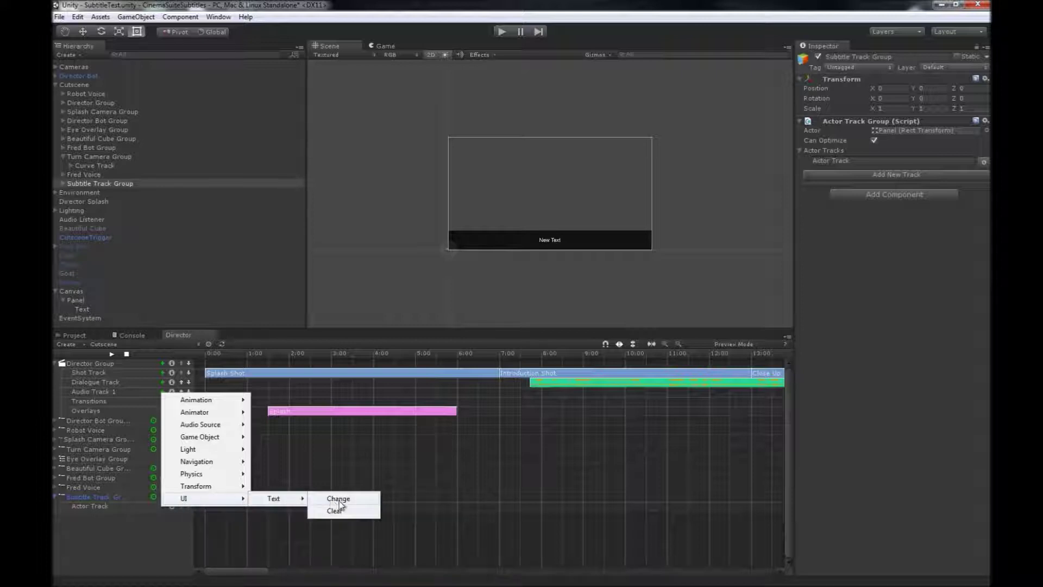
left_click(336, 511)
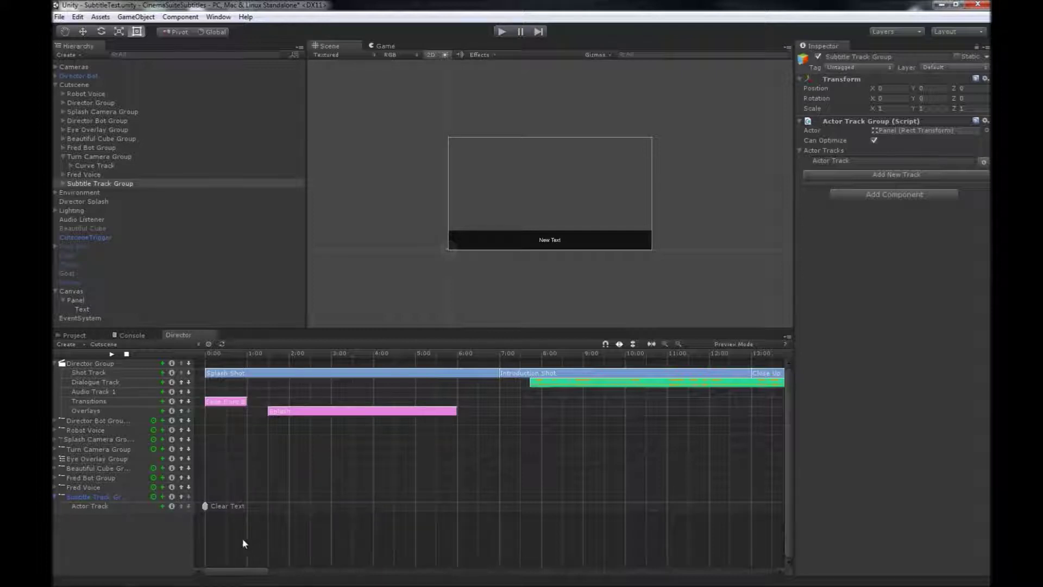
left_click(205, 506)
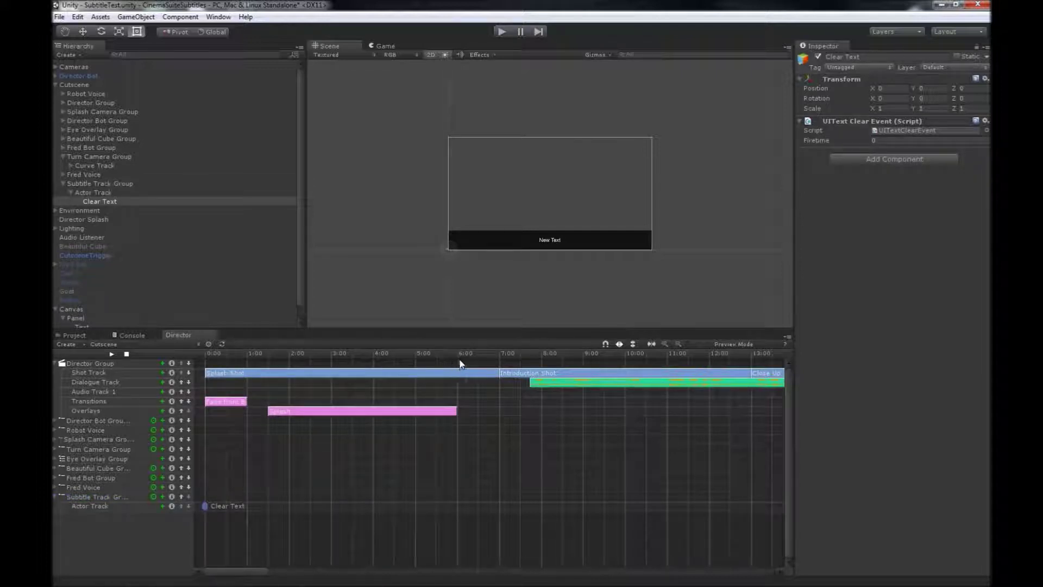
Add a UI text Change event on the subtitle Actor Track at the start of the dialogue, about 7.72 seconds.
left_click_drag(517, 354, 529, 350)
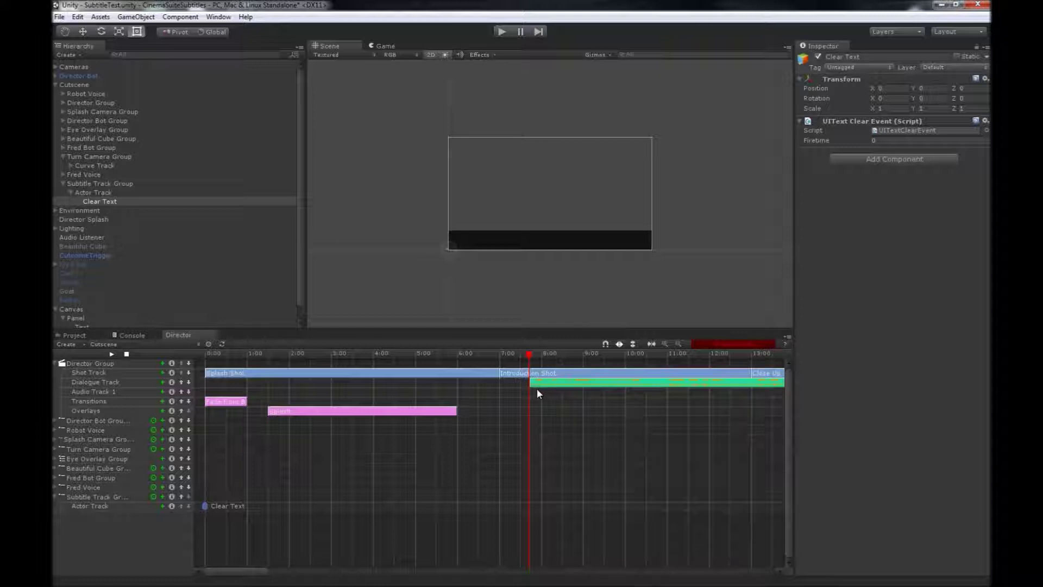
left_click(162, 505)
mouse_move(196, 499)
mouse_move(284, 501)
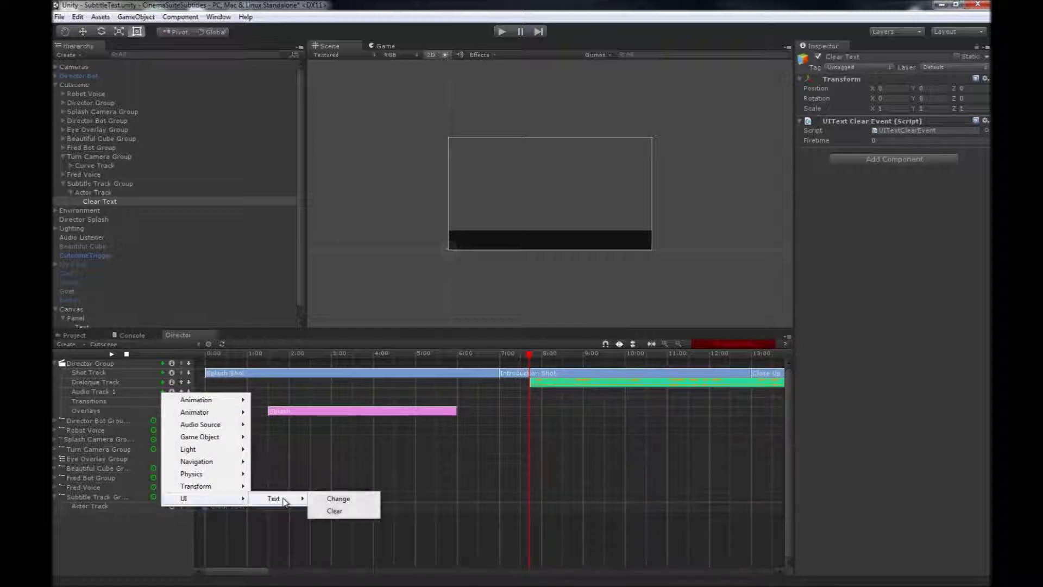
left_click(335, 501)
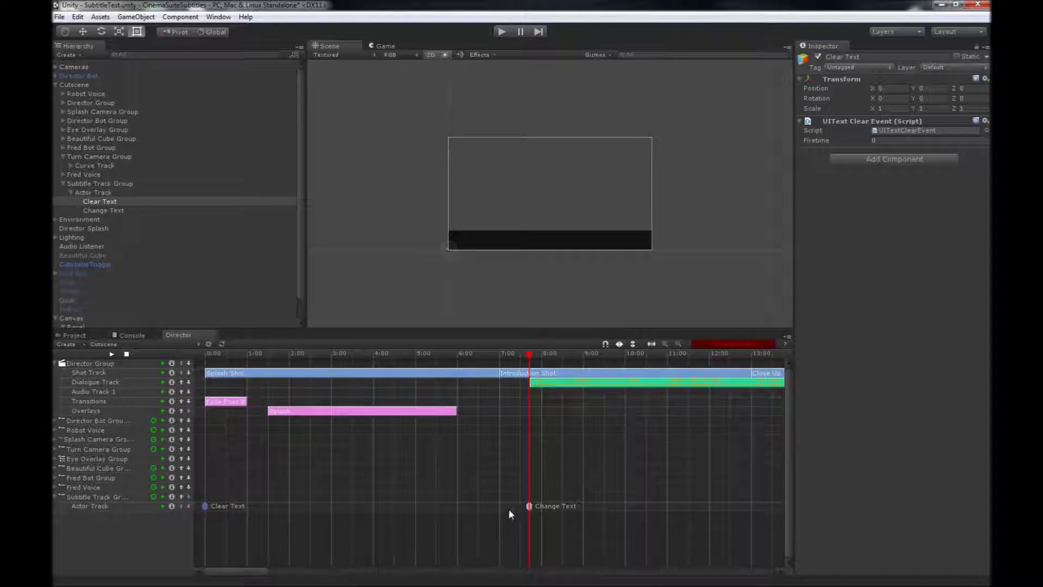
Set the Change Text event's text to "Greetings humanoid Unity user".
left_click(529, 507)
left_click(889, 151)
type("Gre")
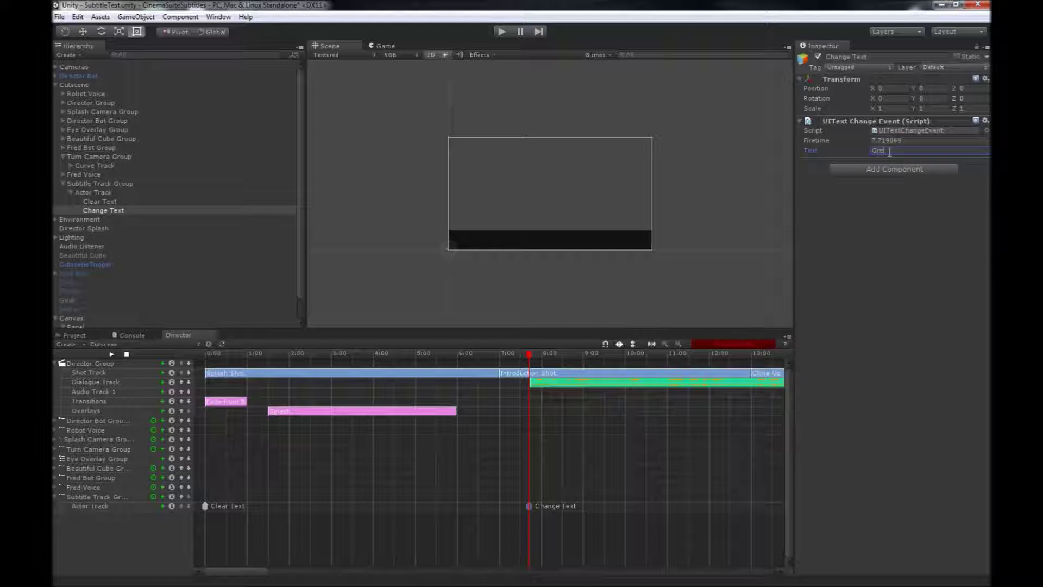
type("etings human!!!")
type("oid Unity ")
type("user")
Add a second UI text Change event on the subtitle Actor Track at about 11 seconds.
left_click_drag(528, 354, 668, 355)
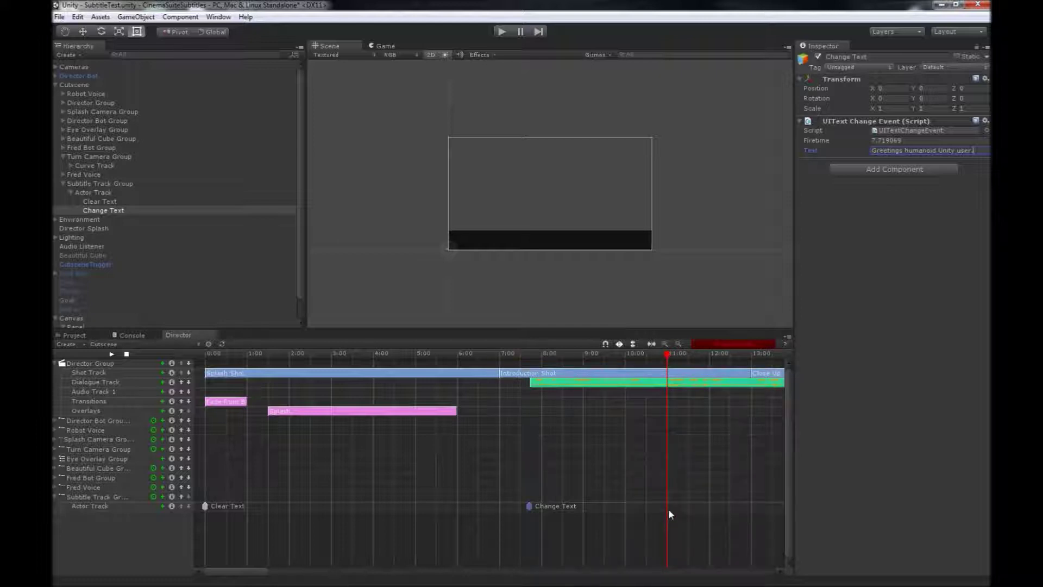
left_click(162, 506)
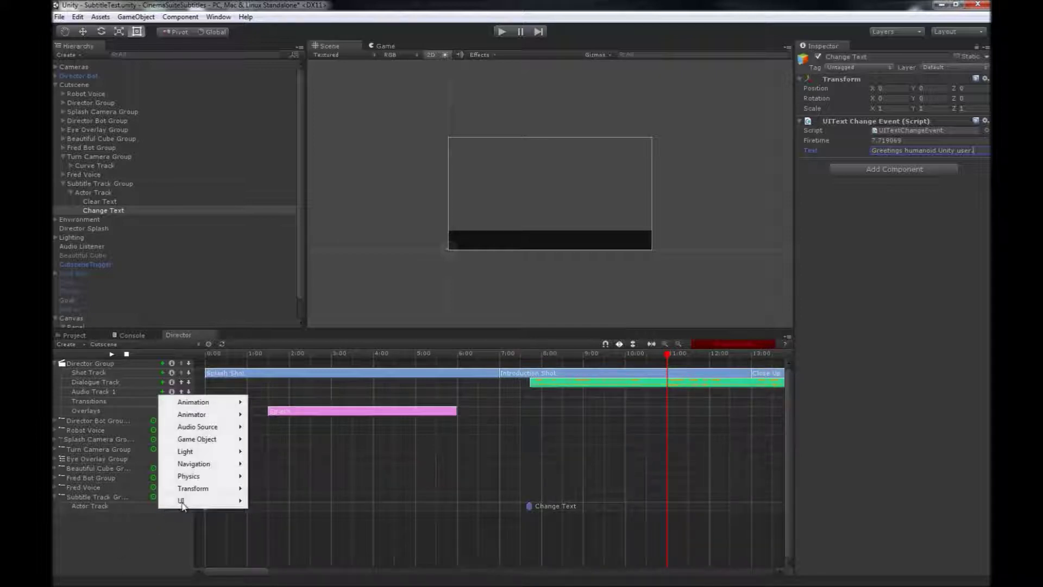
mouse_move(206, 500)
mouse_move(272, 501)
left_click(333, 502)
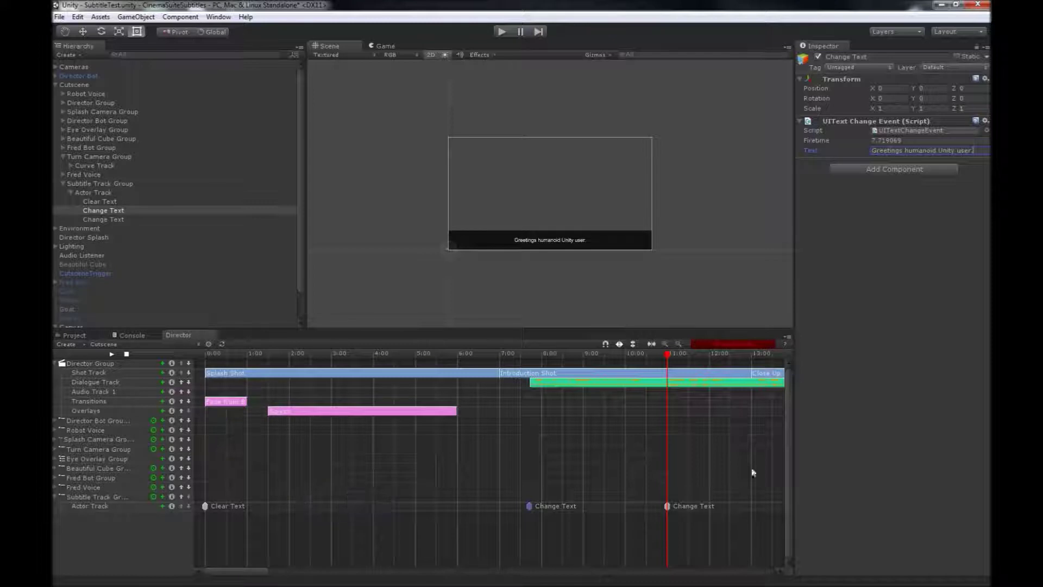
Set the text of the Change Text event at 11 seconds to "I am Director Bot.".
left_click(919, 150)
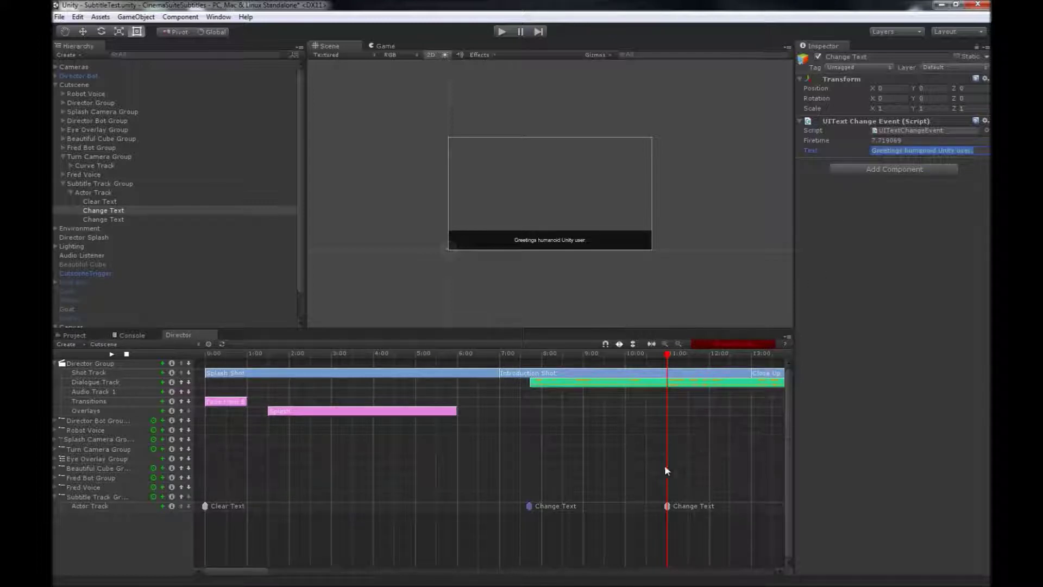
left_click(668, 505)
left_click(933, 150)
type("I am Director Bot.")
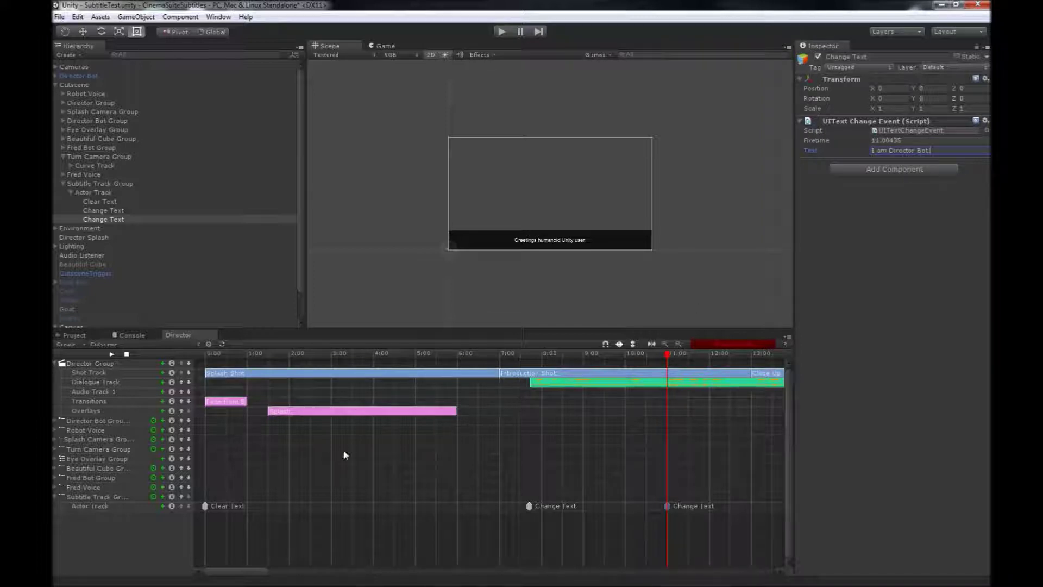
Add a third UI text Change event on the subtitle Actor Track at the start of the Close Up shot, about 13 seconds.
left_click_drag(244, 573, 271, 568)
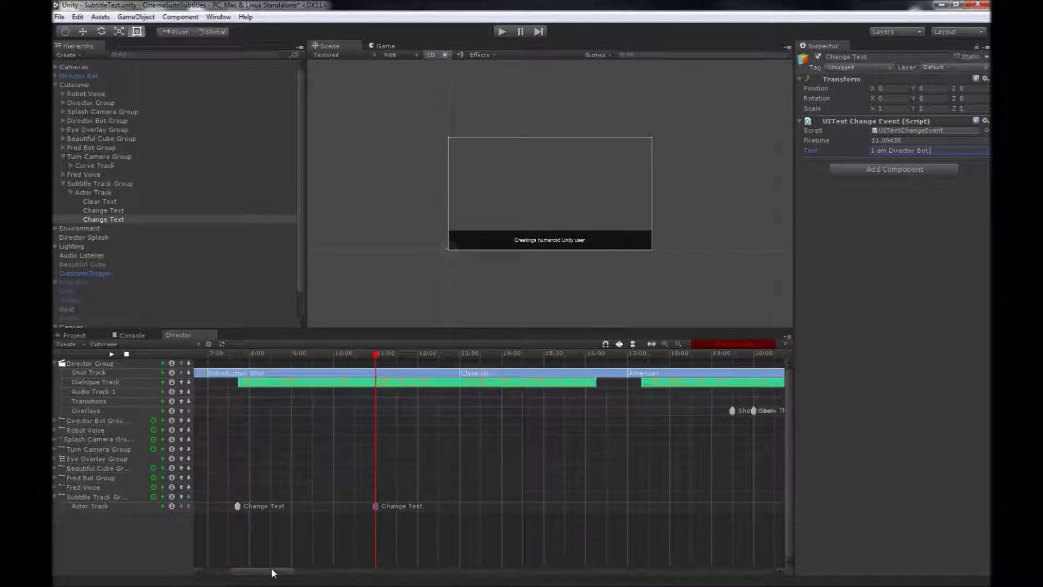
left_click_drag(376, 351, 461, 354)
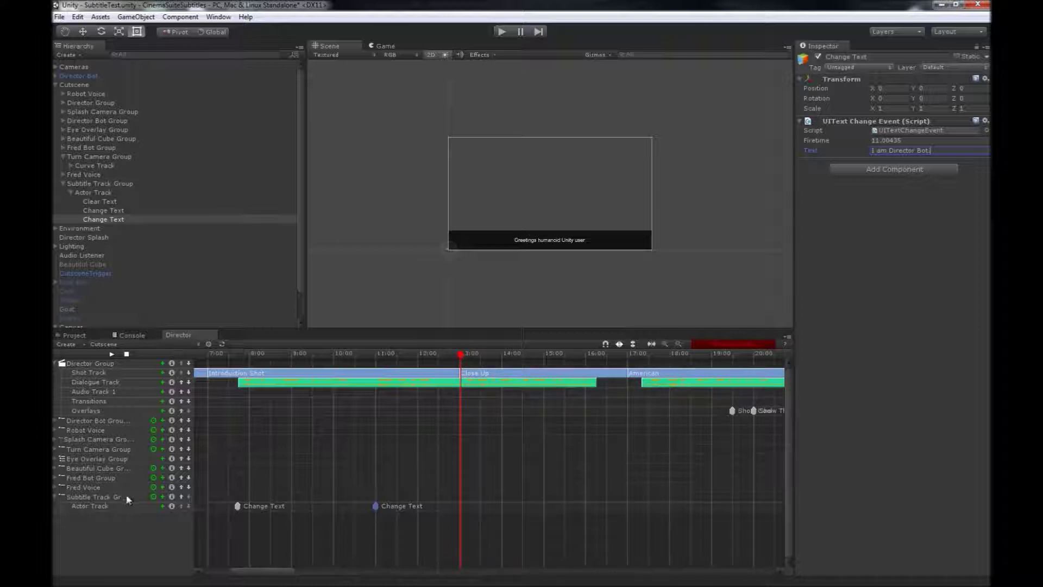
left_click(162, 506)
mouse_move(189, 496)
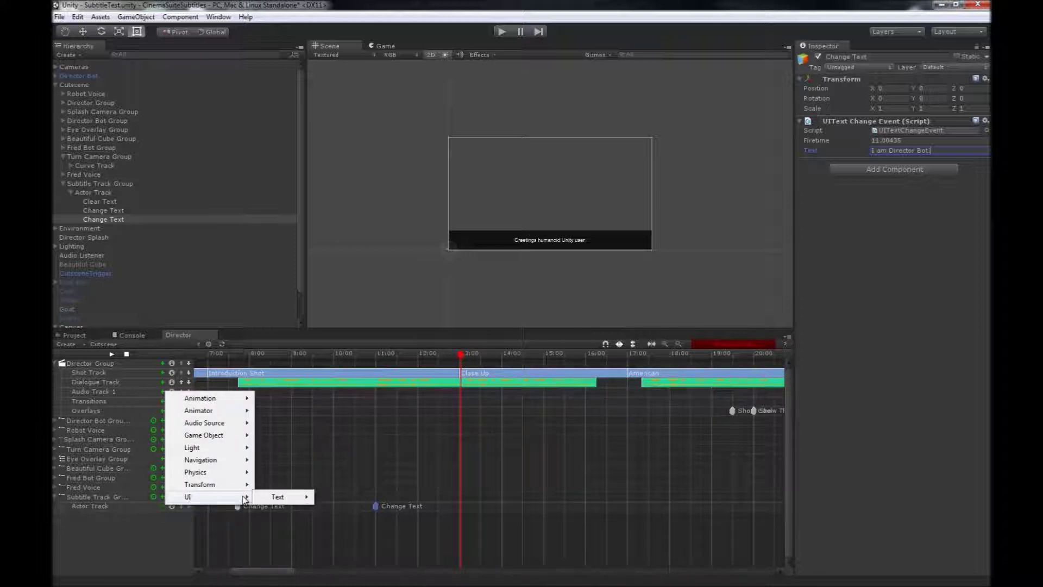
mouse_move(266, 497)
left_click(340, 497)
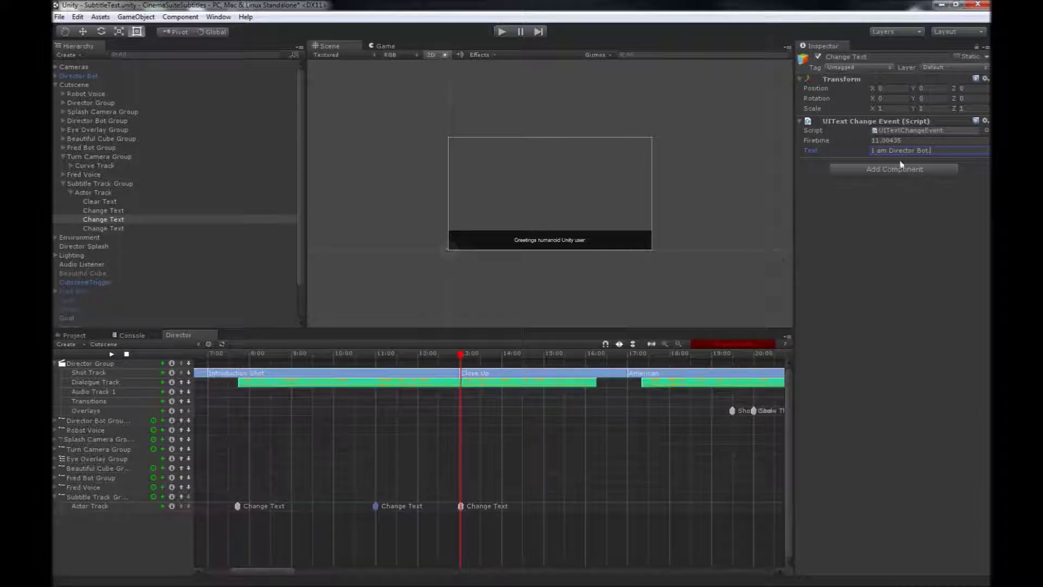
Set the text of the Change Text event at 13 seconds to "The most awesome directing robot ever created.".
left_click(464, 504)
left_click(895, 150)
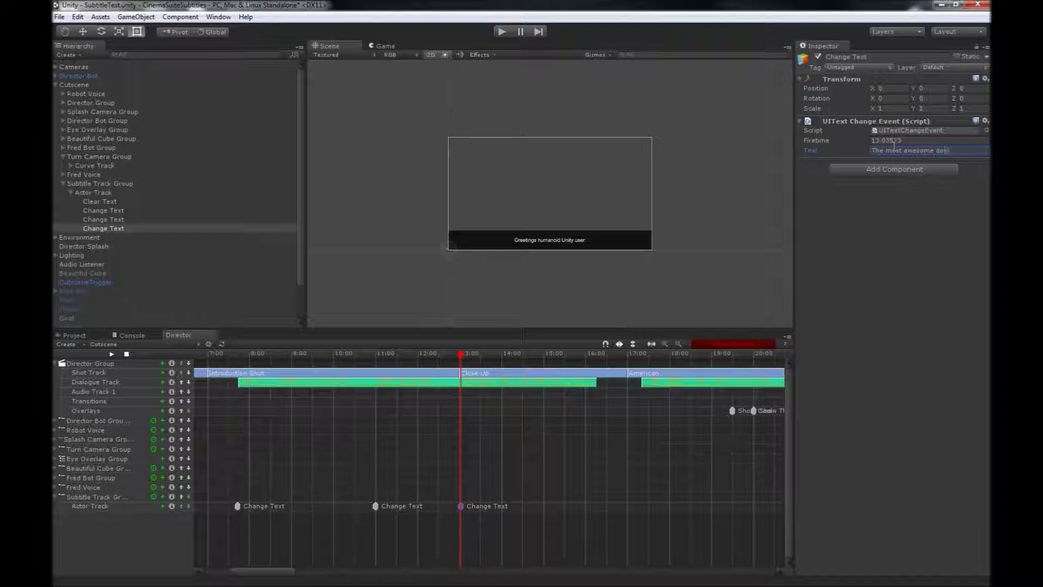
type("The most awesome directing robot ever creat")
type("ed.")
Add a UI text Clear event on the subtitle Actor Track where the first dialogue clip ends, about 16.2 seconds.
left_click_drag(462, 354, 597, 361)
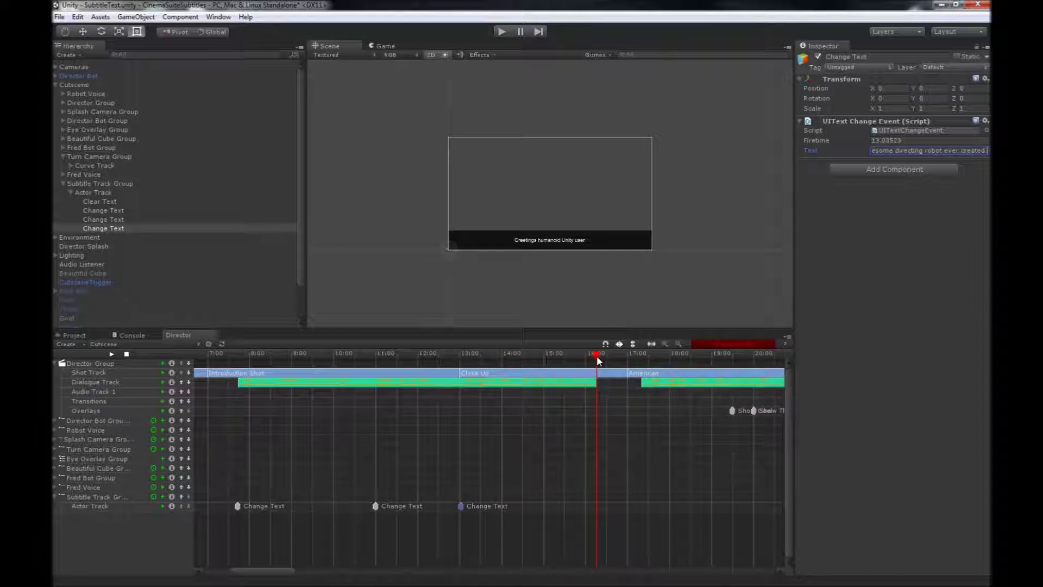
left_click(162, 506)
mouse_move(184, 498)
mouse_move(272, 498)
left_click(334, 511)
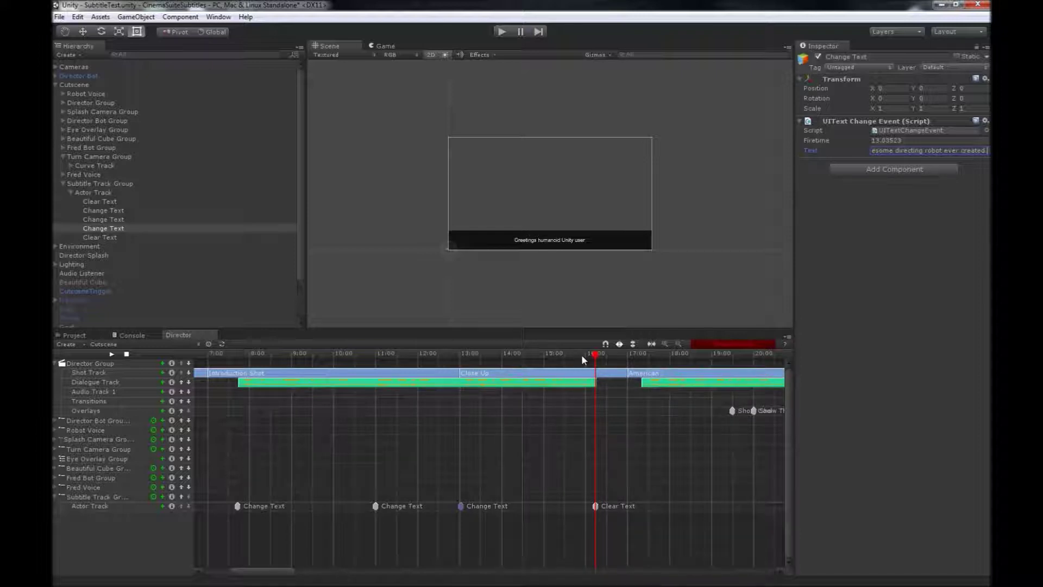
Play the scene to check the subtitle timing, then stop playback.
left_click(502, 32)
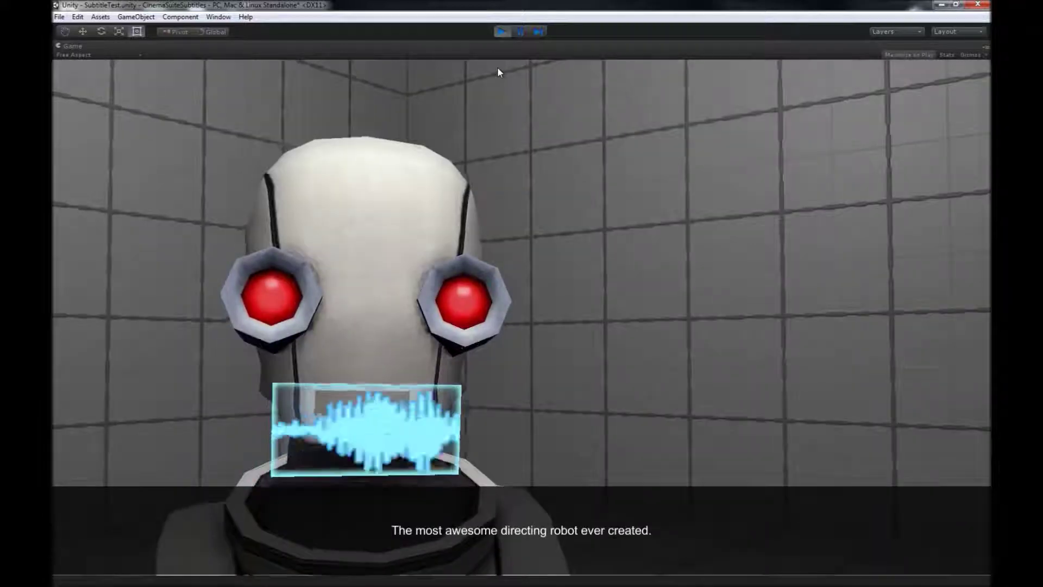
left_click(498, 31)
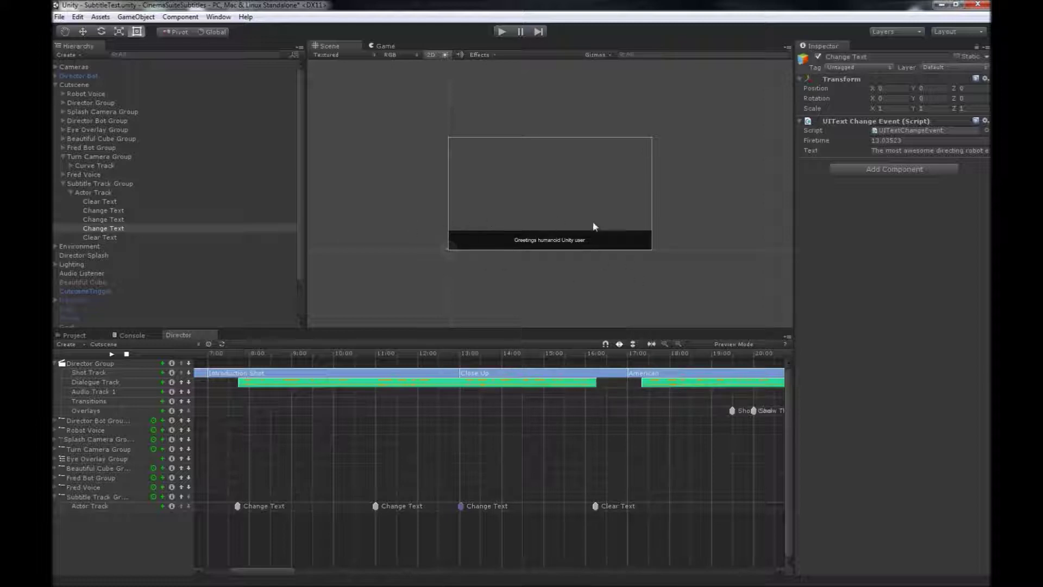
Add a Curve Track to the Subtitle Track Group, expand it and add a curve clip to it.
left_click(162, 496)
left_click(183, 514)
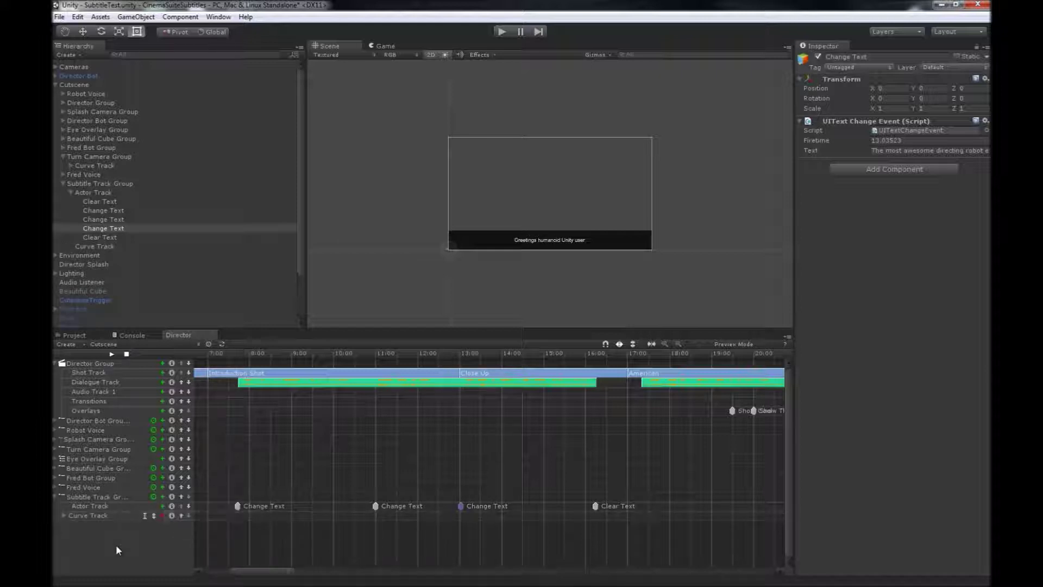
left_click(64, 515)
left_click(164, 514)
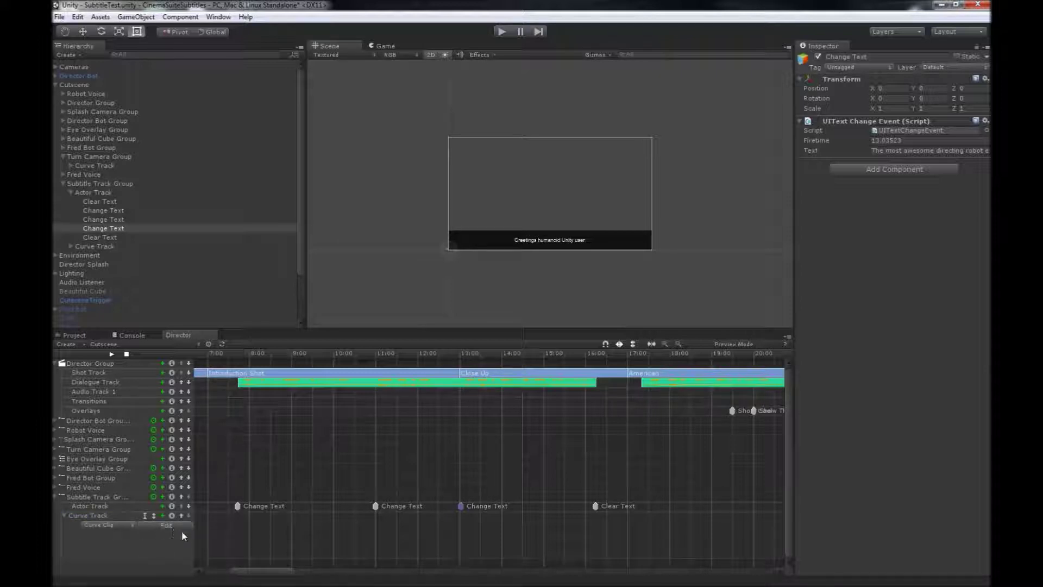
Move and shorten the curve clip to span about 6.6 to 7.8 seconds, around the first Change Text event.
left_click_drag(247, 569, 210, 571)
left_click_drag(320, 530, 438, 527)
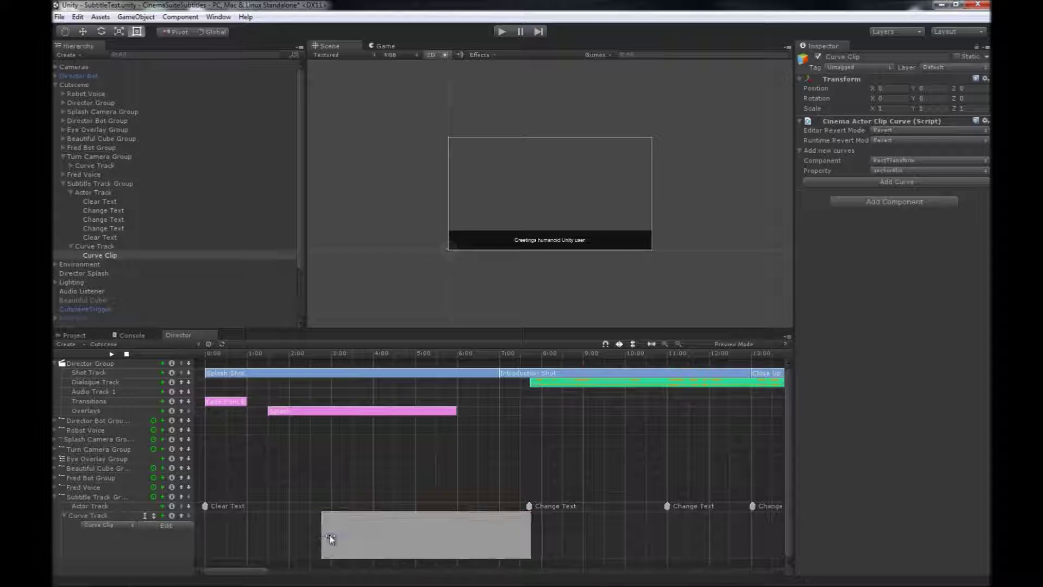
mouse_move(529, 535)
left_mouse_down()
mouse_move(459, 538)
mouse_move(607, 530)
mouse_move(520, 540)
left_mouse_up()
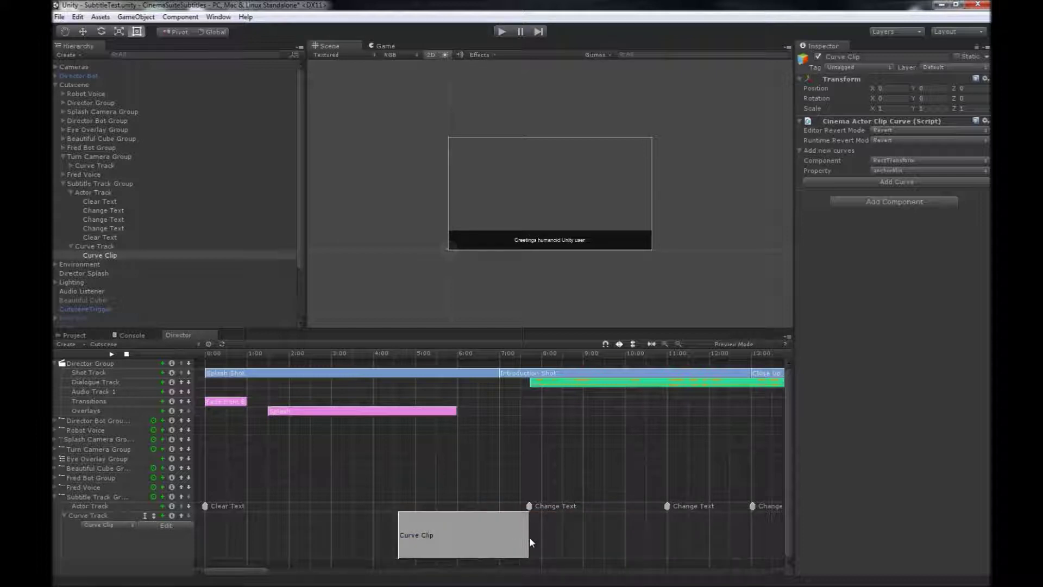
left_click_drag(497, 540, 542, 546)
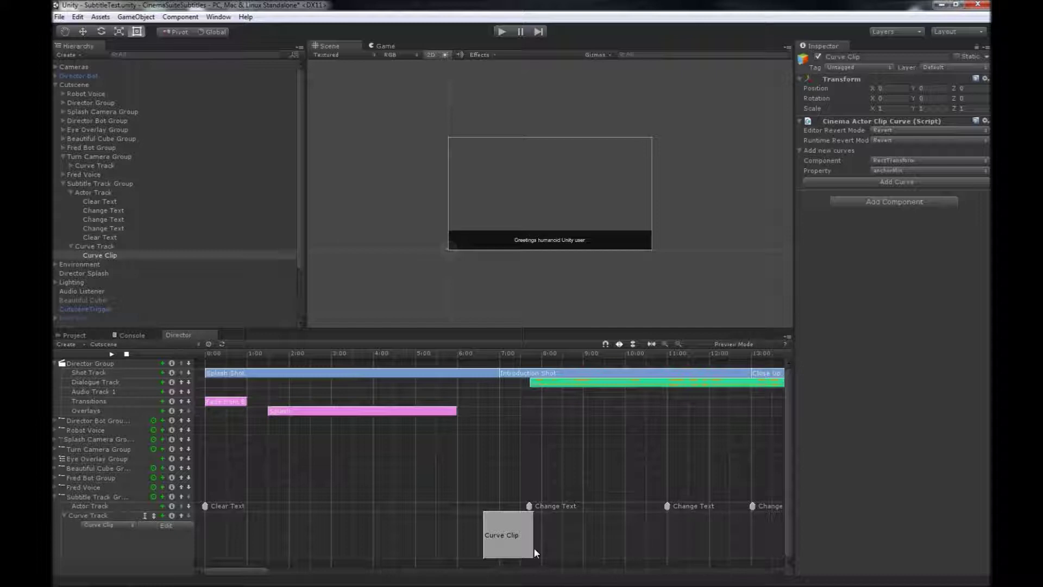
Open the curve clip for editing and add an Image color curve to it.
left_click(181, 525)
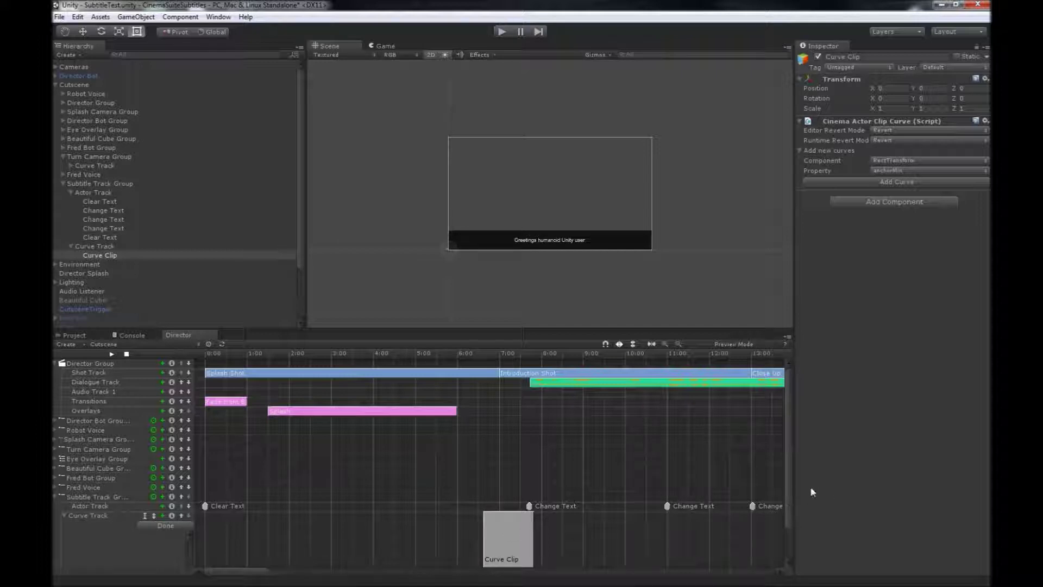
left_click_drag(792, 486, 791, 533)
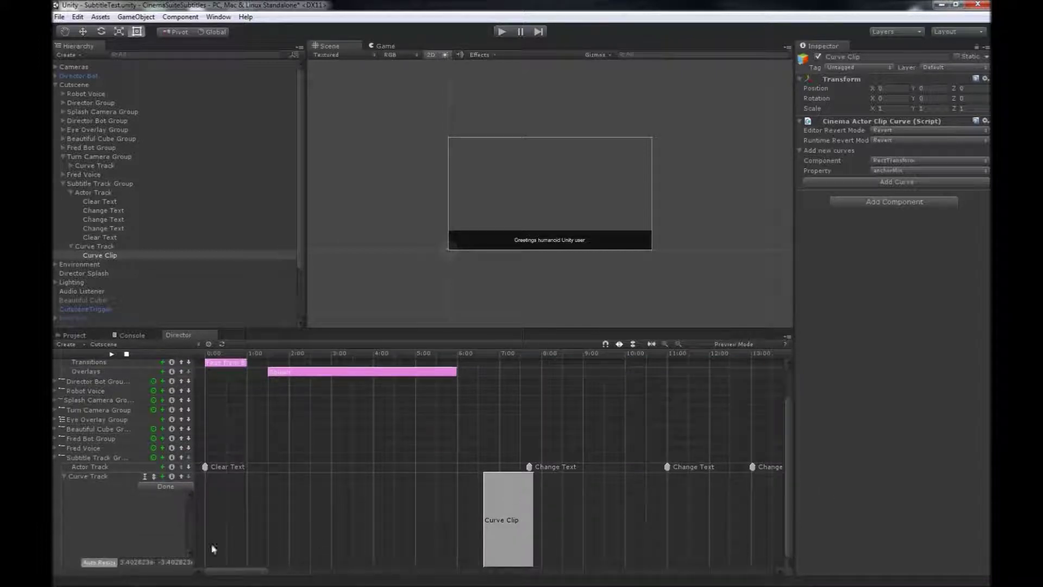
right_click(503, 530)
mouse_move(537, 538)
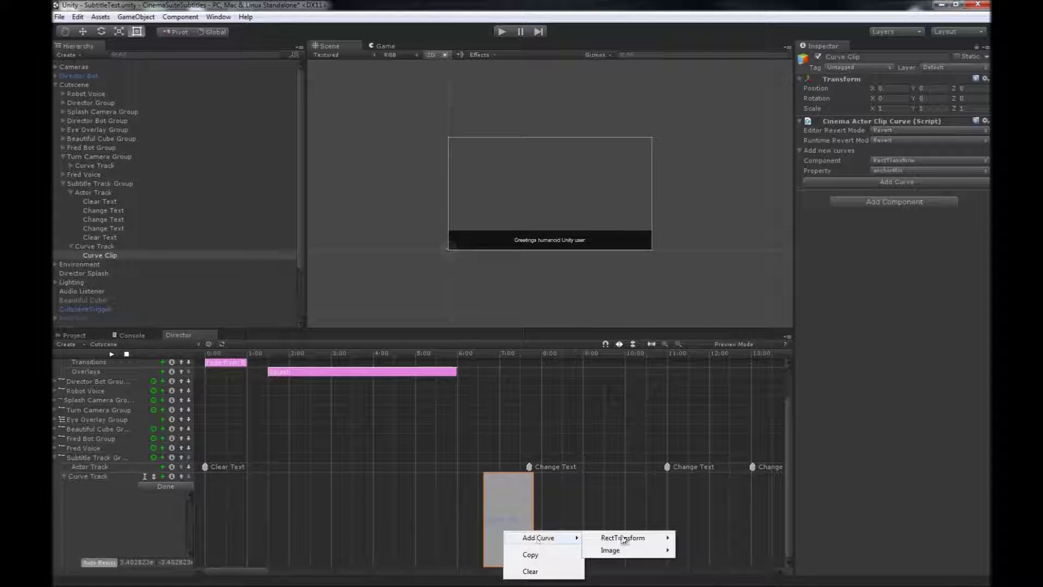
mouse_move(623, 551)
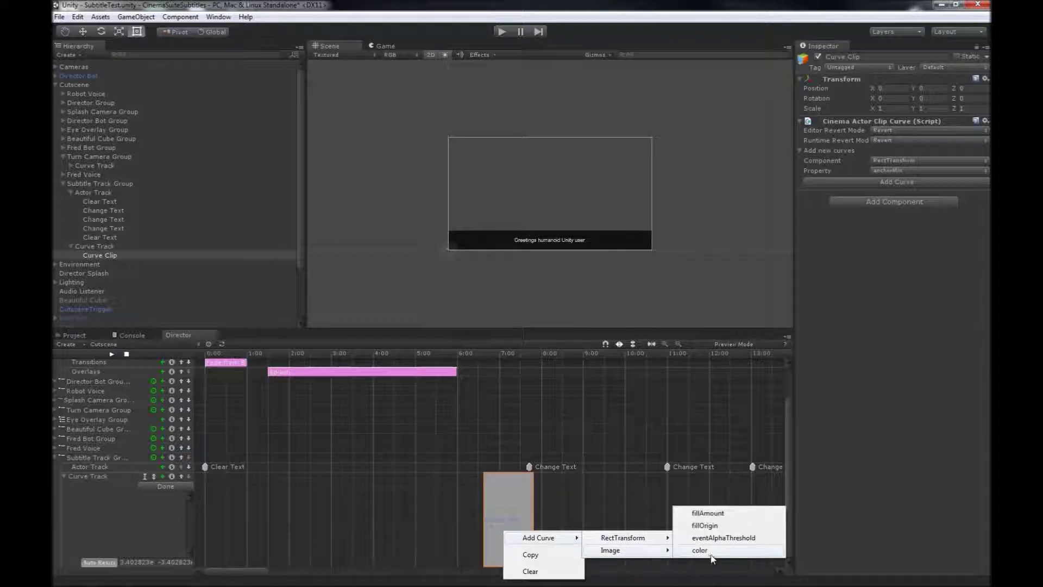
left_click(709, 551)
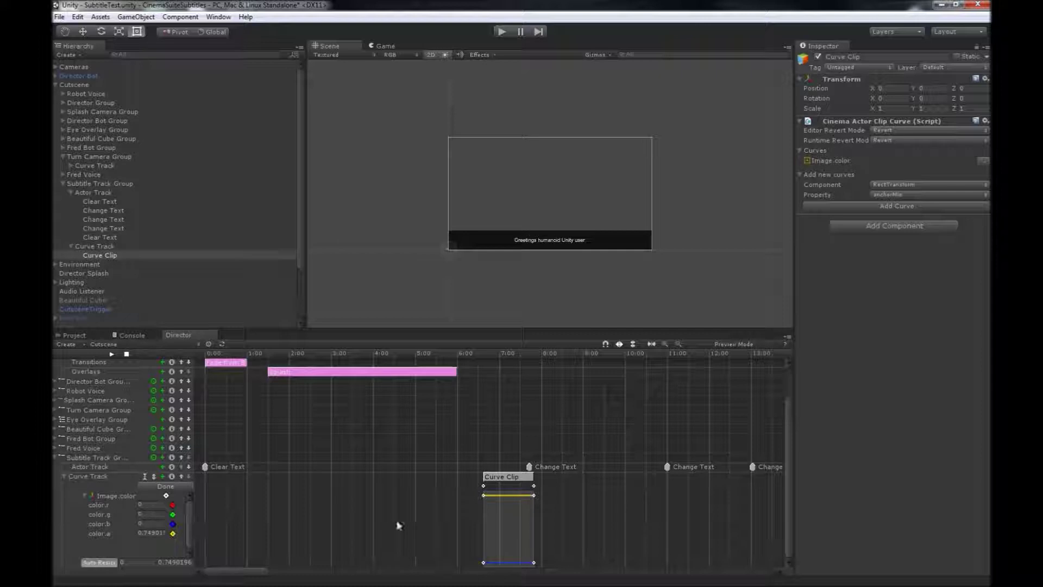
Lower the first color.a keyframe of the Image color curve to about -0.025 so the panel fades in.
left_click(149, 533)
left_click(139, 533)
left_click(483, 488)
left_click_drag(483, 496, 487, 567)
left_click(146, 533)
type("02496")
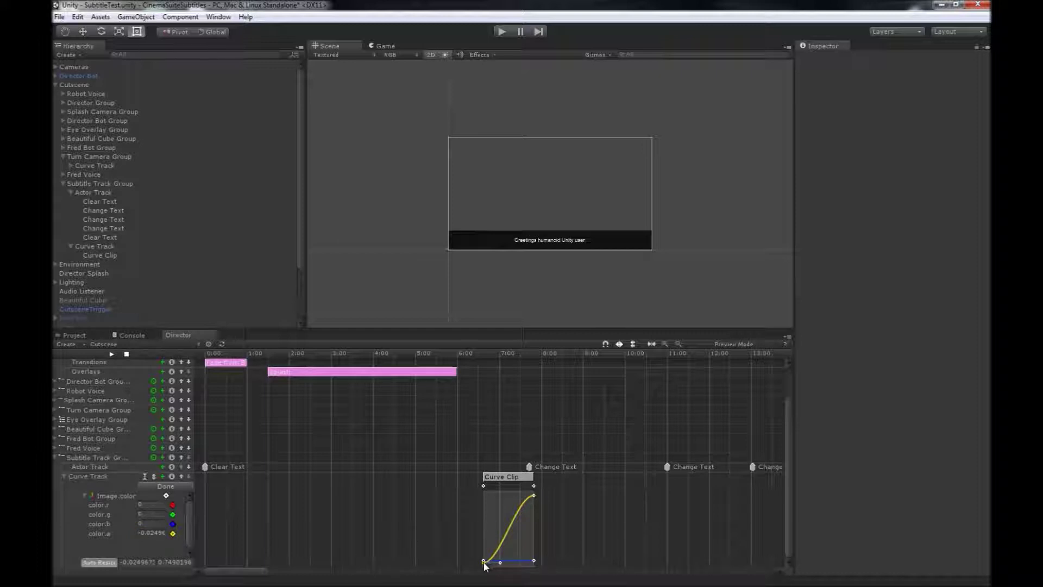
left_click_drag(484, 563, 484, 561)
Collapse the Subtitle Track Group and set the alpha of the Panel's Image color to 0.
left_click_drag(299, 259, 289, 334)
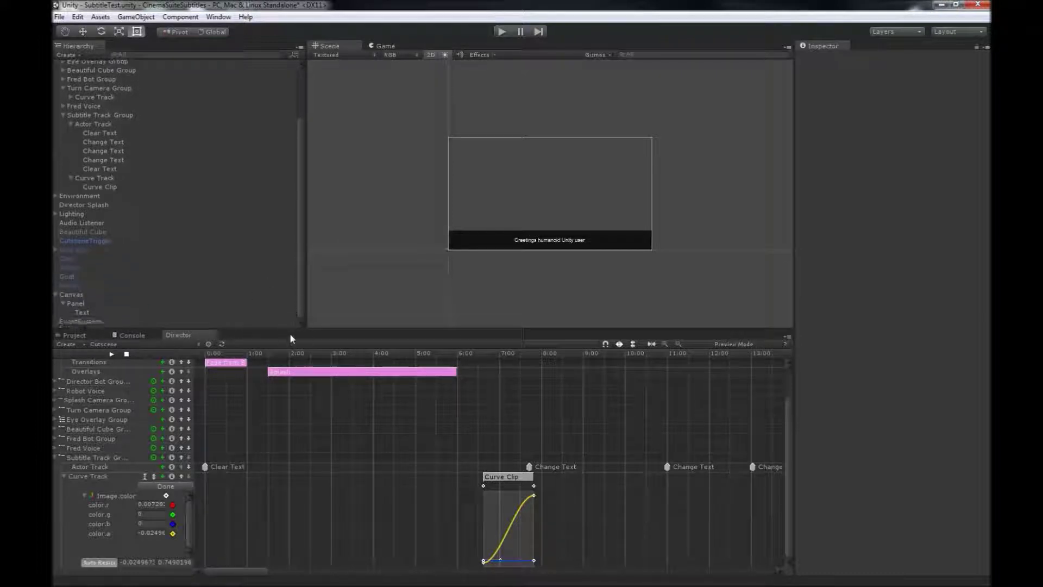
left_click(76, 303)
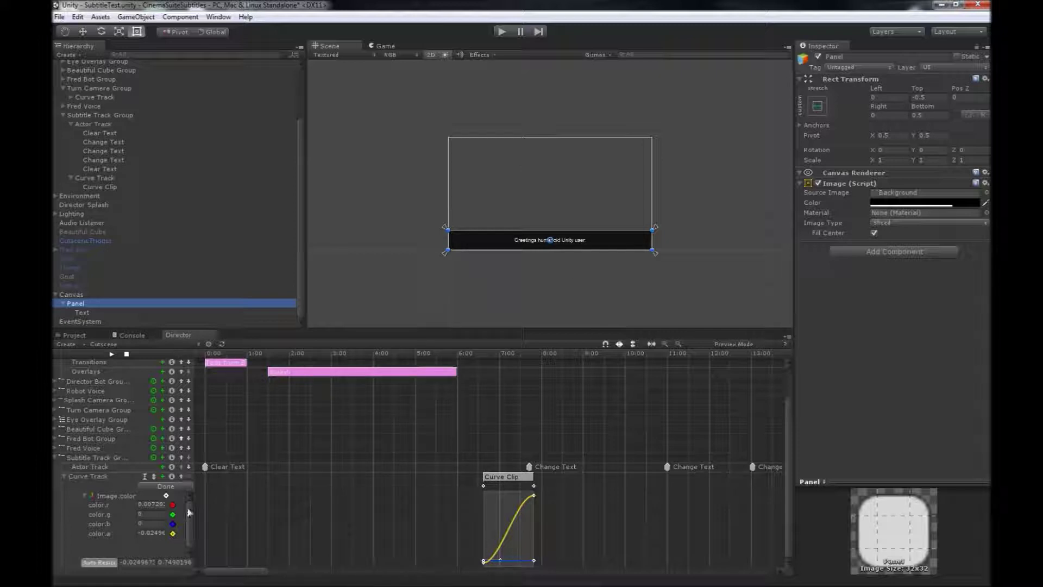
left_click(63, 476)
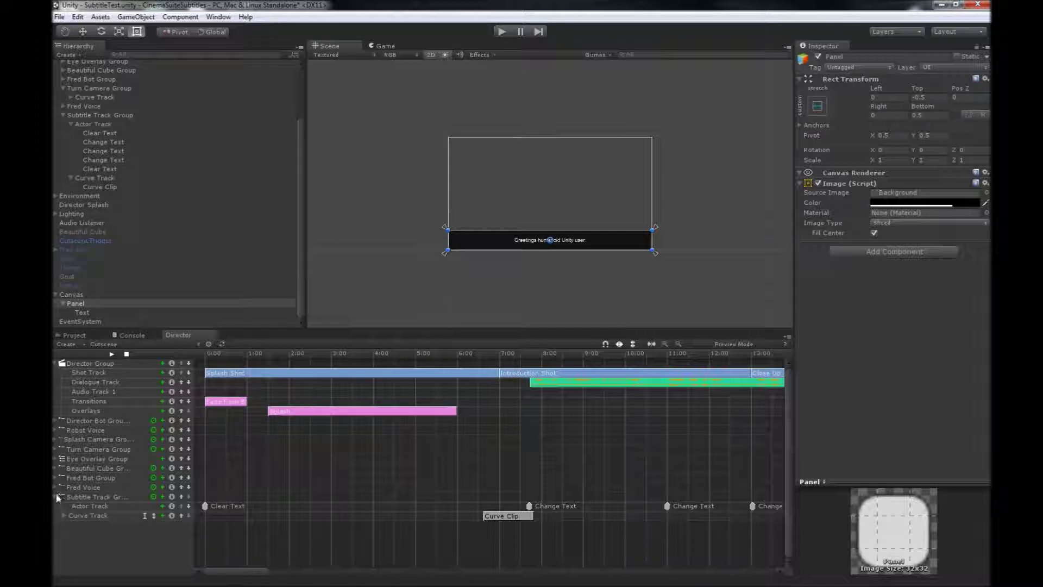
left_click(56, 496)
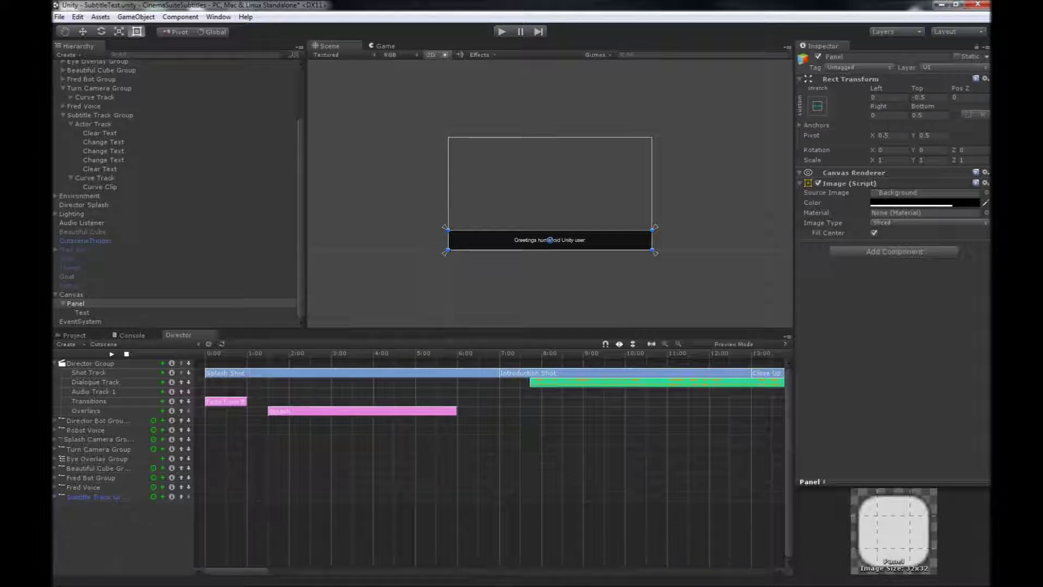
left_click(90, 308)
left_click(887, 205)
left_click_drag(142, 177, 68, 177)
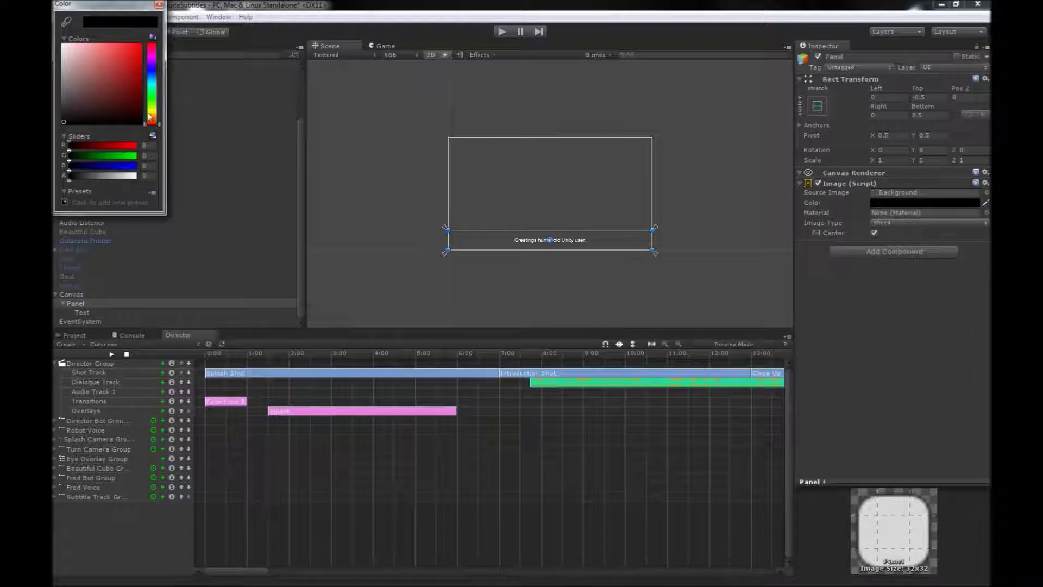
left_click(158, 5)
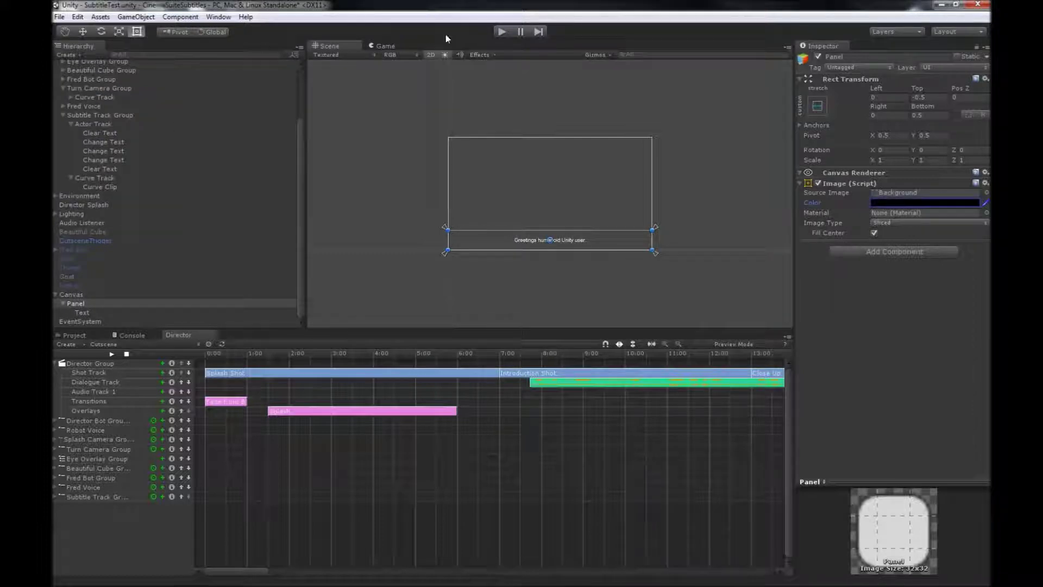
Play the scene to check the subtitle panel's fade-in, then stop playback.
left_click(504, 32)
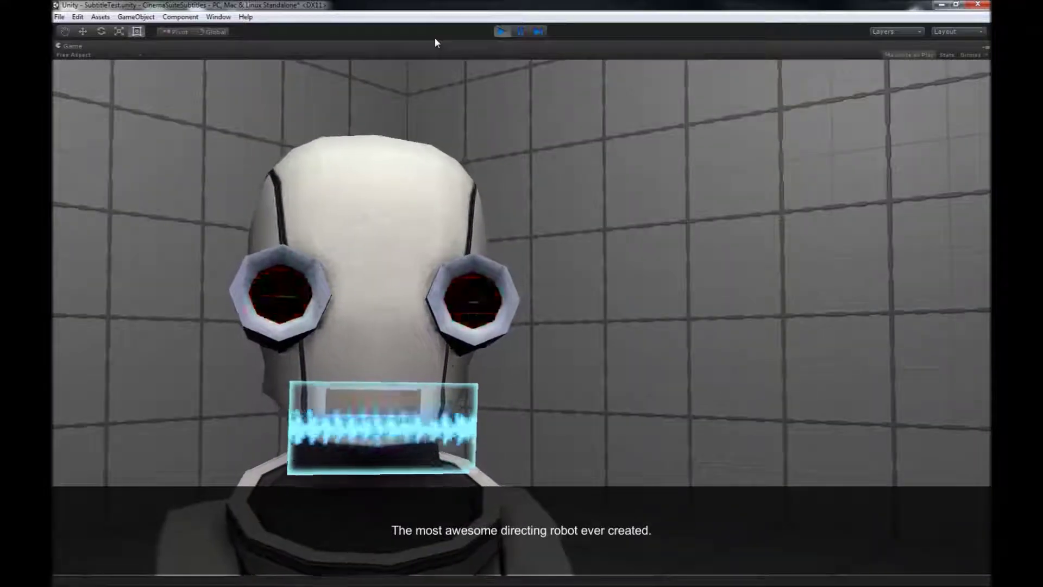
left_click(508, 31)
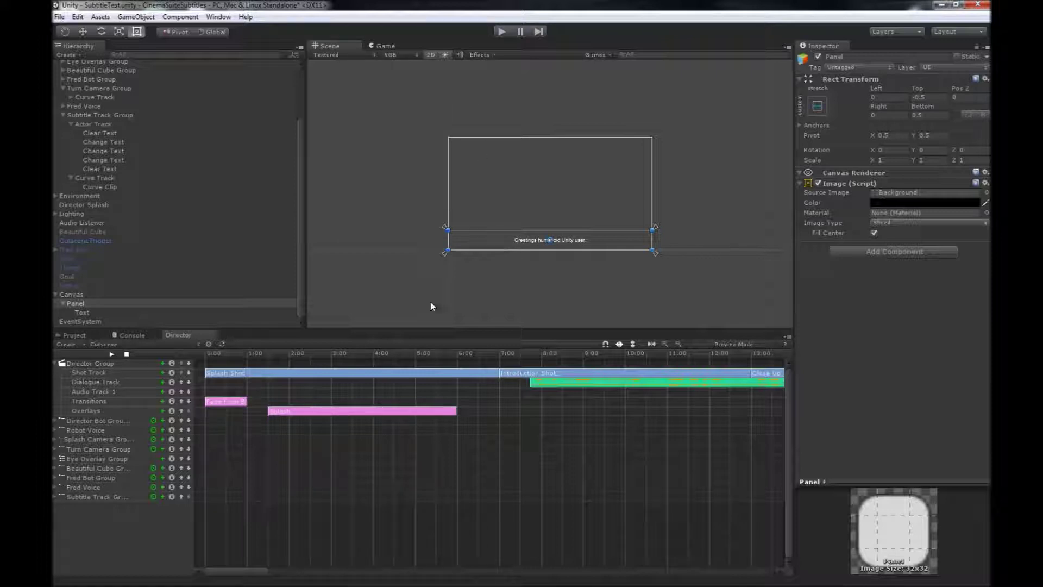
left_click_drag(252, 574, 156, 565)
scroll(298, 537, "down", 5)
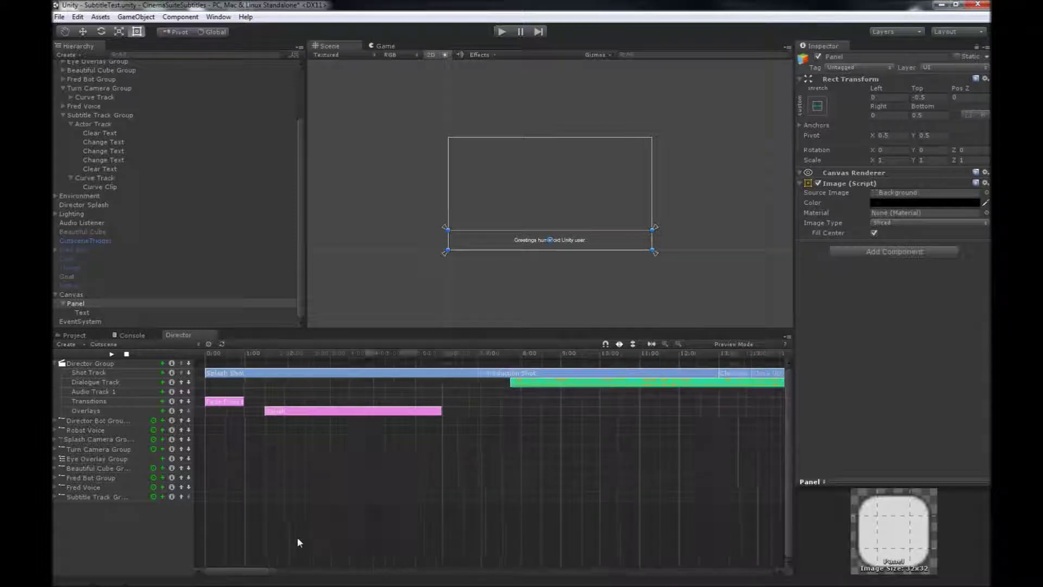
scroll(298, 536, "down", 2)
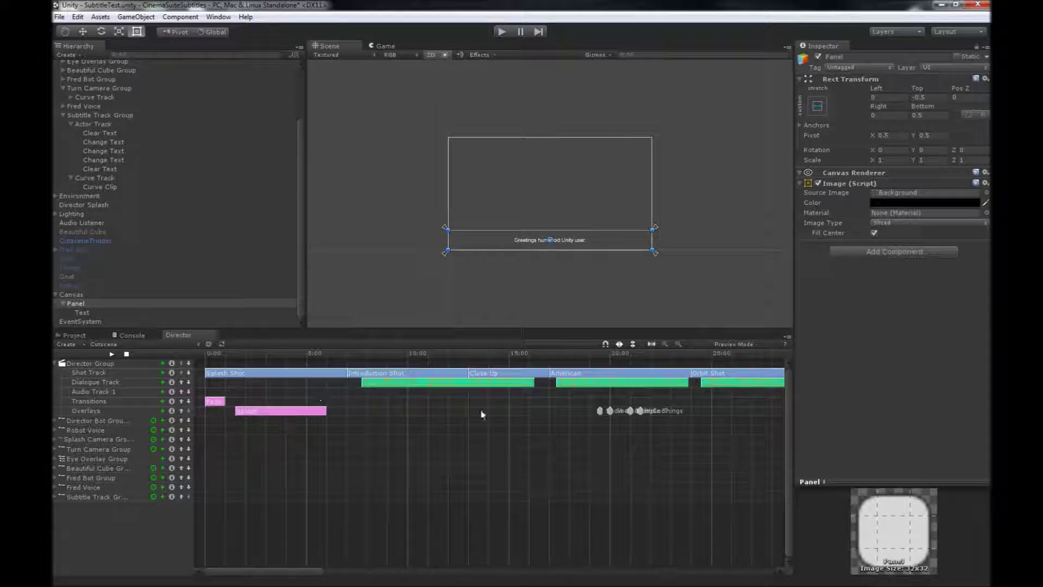